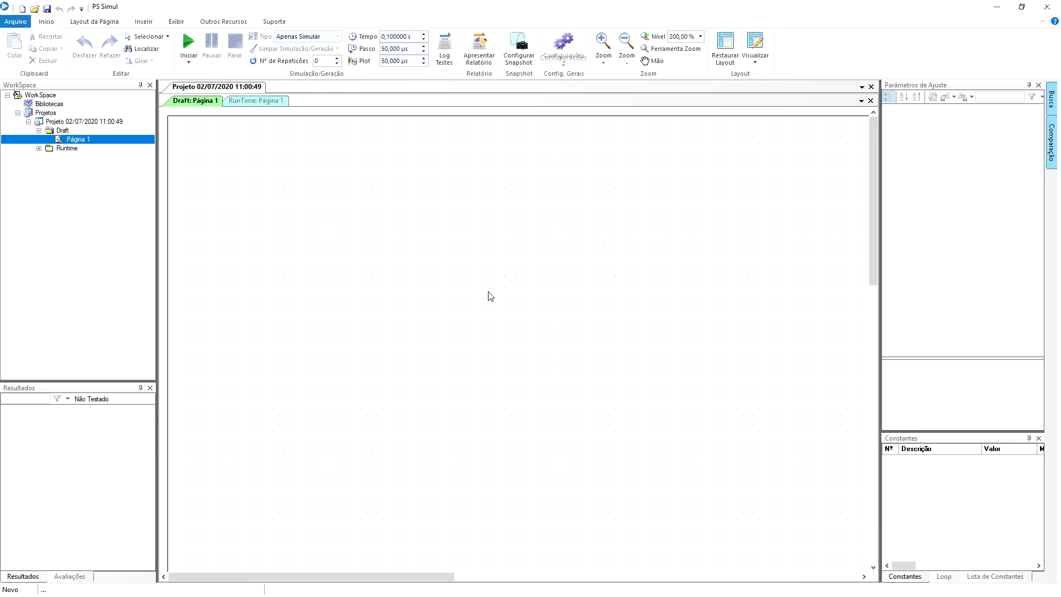
Step: Rename the project as "Projeto Usuário" in the project settings and review its runtime and simulation options
{"action": "left_click", "coordinate": [560, 58]}
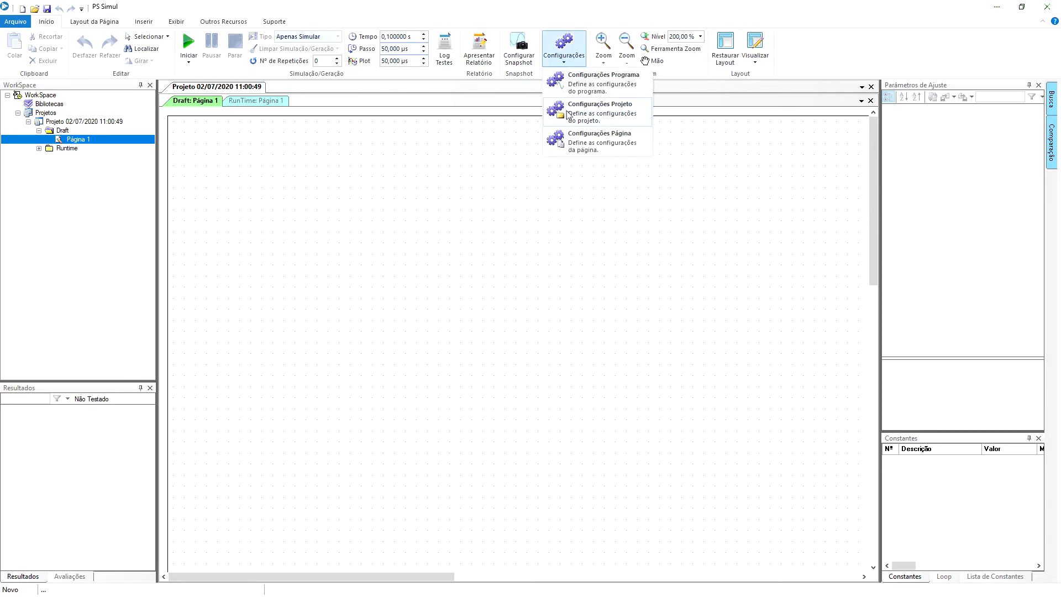
{"action": "left_click", "coordinate": [597, 110]}
{"action": "triple_click", "coordinate": [526, 234]}
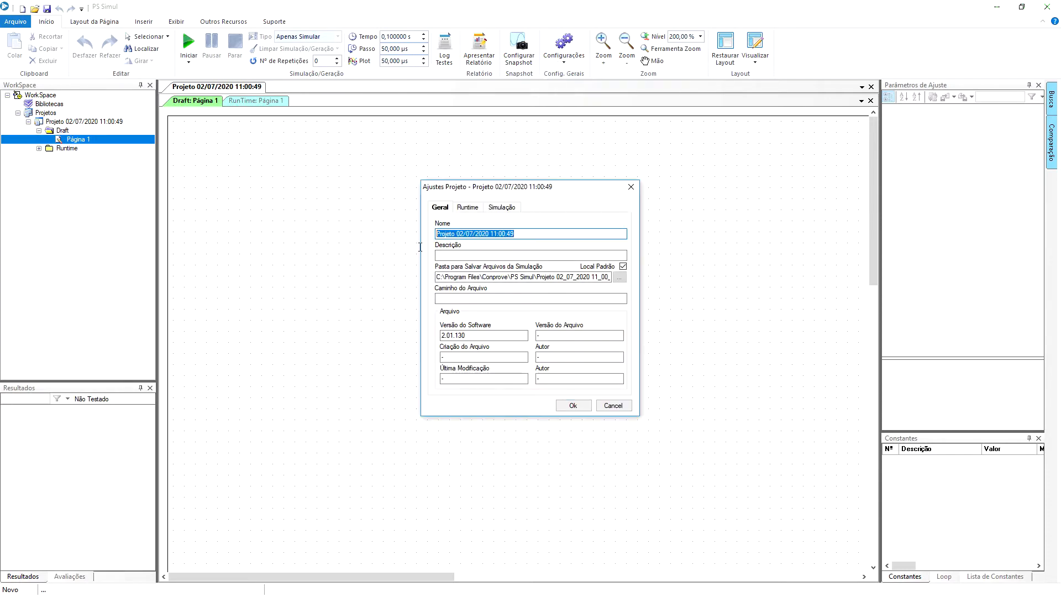
{"action": "type", "text": "Projeto Usuário"}
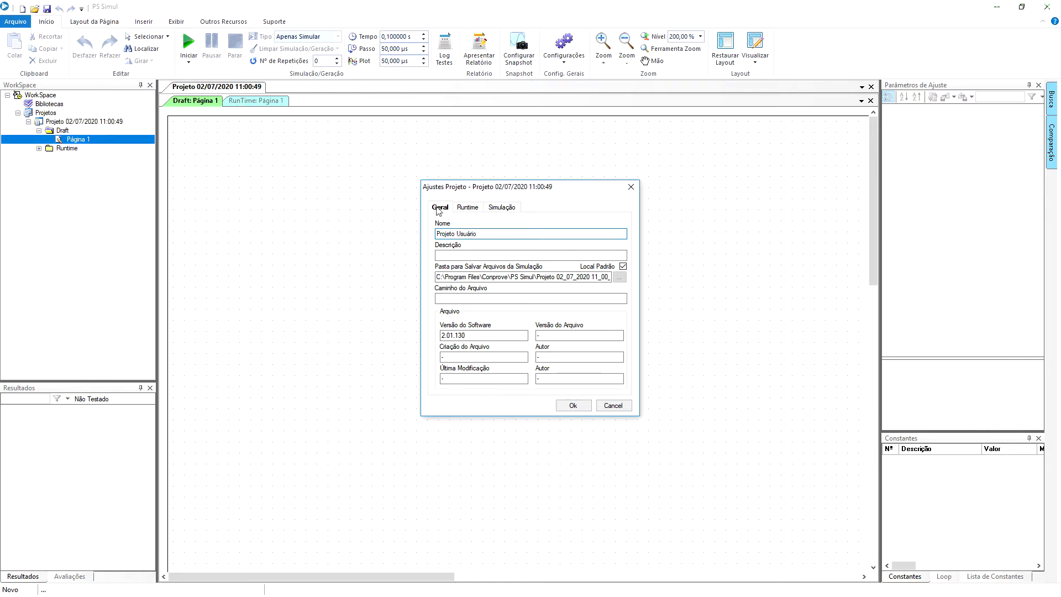
{"action": "left_click", "coordinate": [464, 209]}
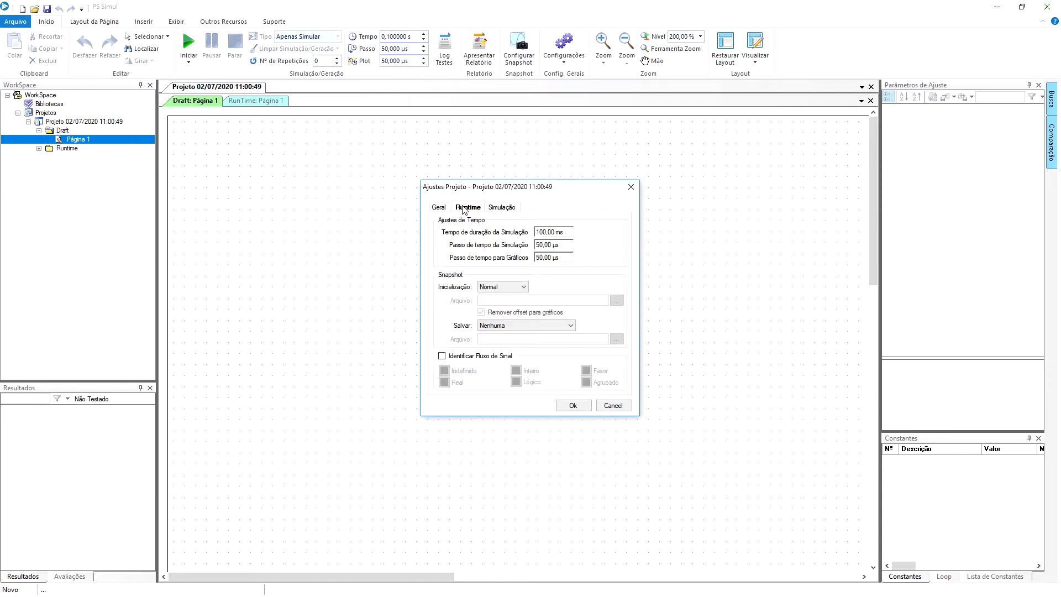
{"action": "left_click", "coordinate": [520, 210]}
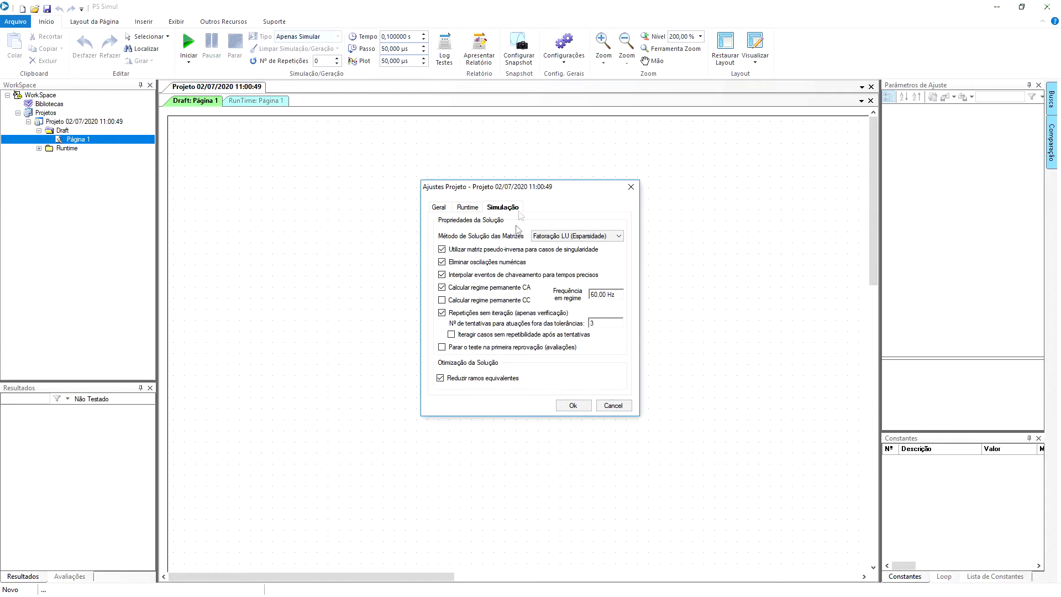
{"action": "left_click", "coordinate": [564, 409]}
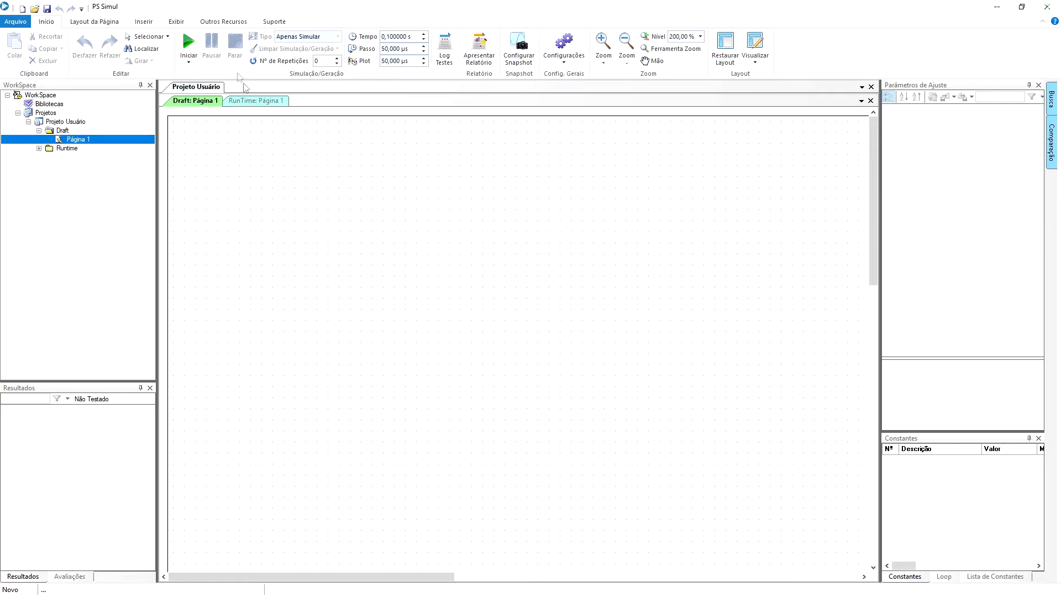
Step: Place a single-phase sine/cosine source on the draft page and a resistor (R) up and to its right
{"action": "left_click", "coordinate": [143, 24]}
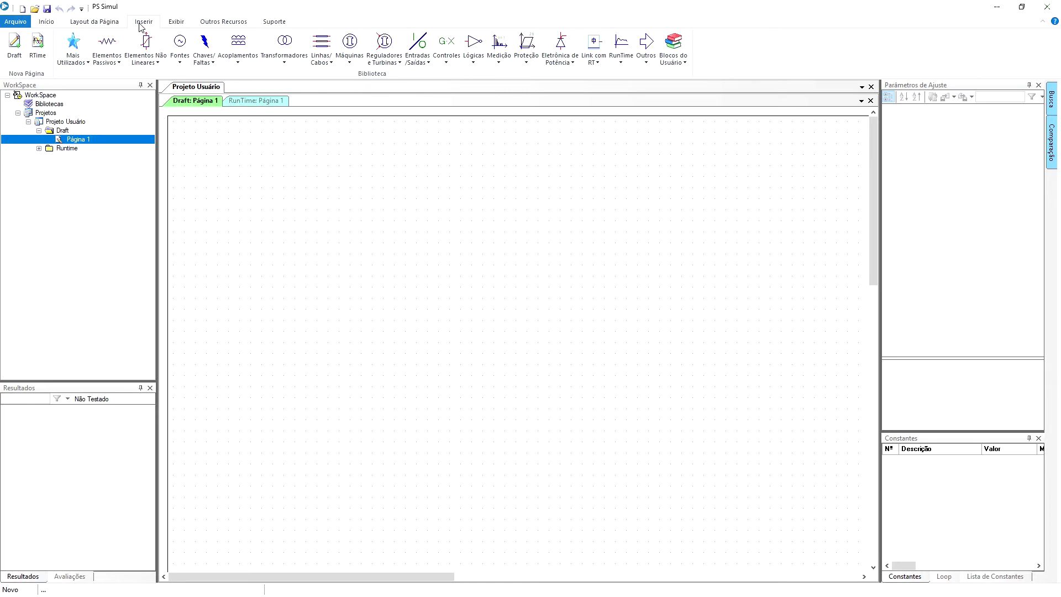
{"action": "left_click", "coordinate": [182, 60]}
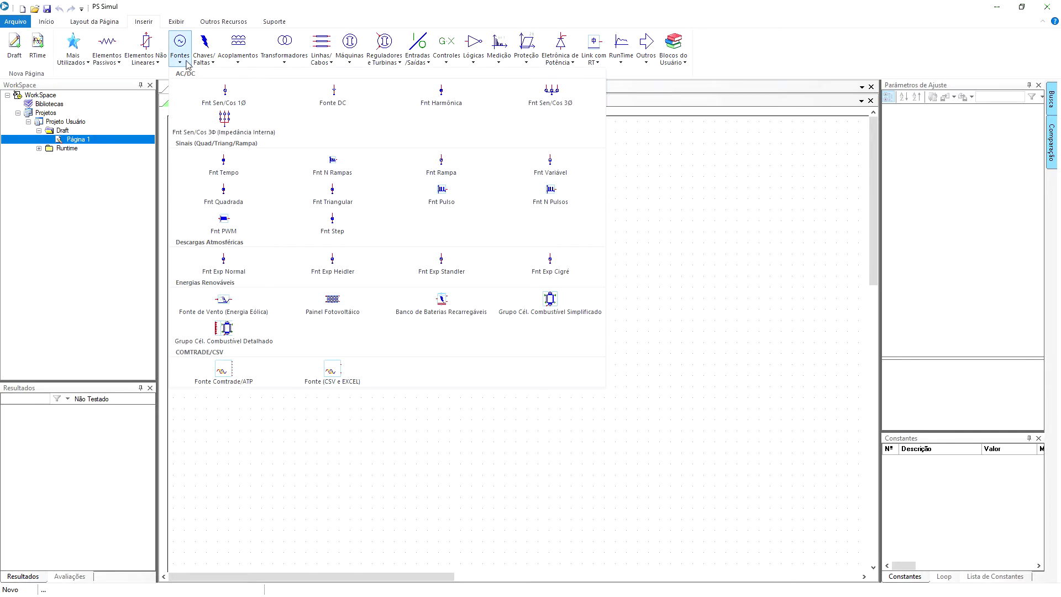
{"action": "left_click", "coordinate": [225, 93]}
{"action": "left_click", "coordinate": [298, 324]}
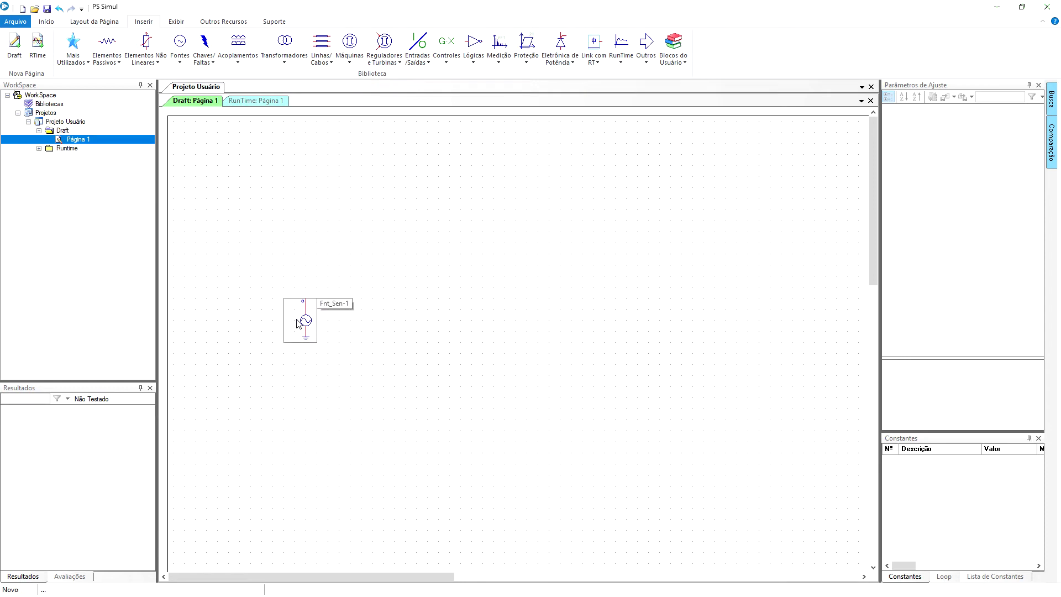
{"action": "left_click", "coordinate": [110, 59]}
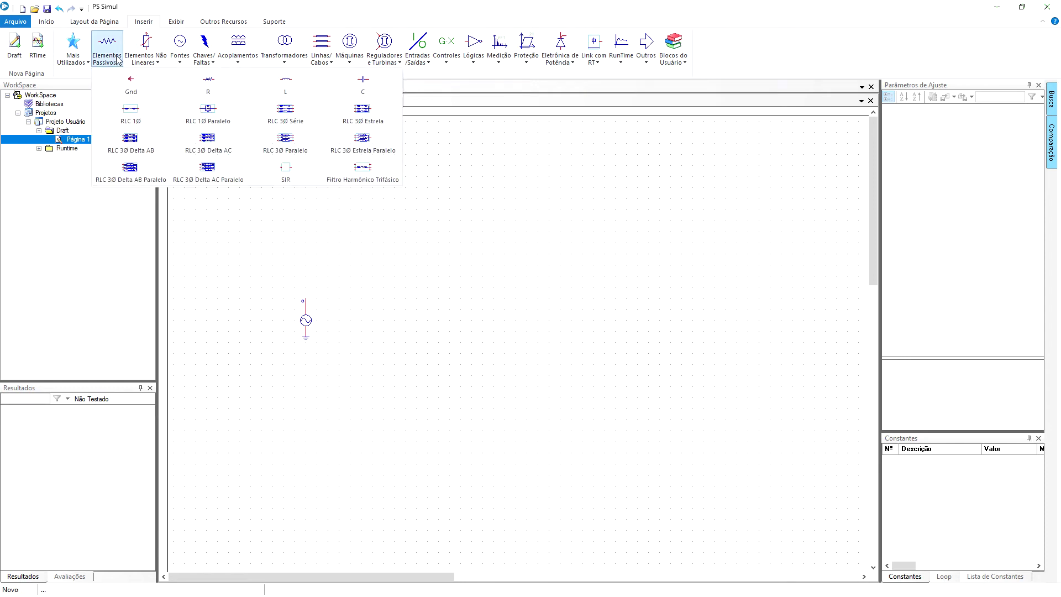
{"action": "left_click", "coordinate": [200, 87]}
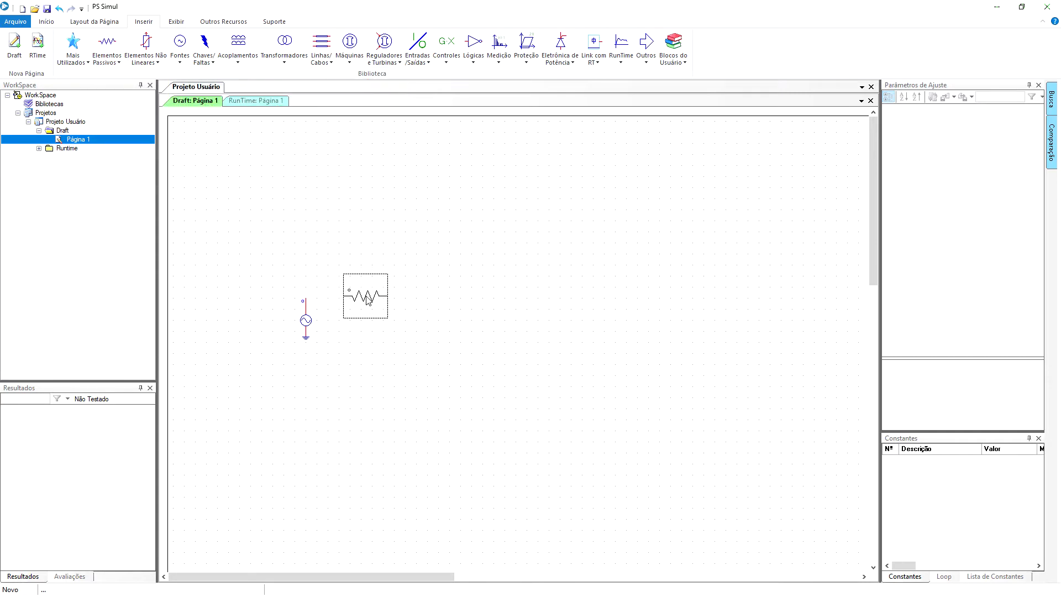
{"action": "left_click", "coordinate": [368, 300]}
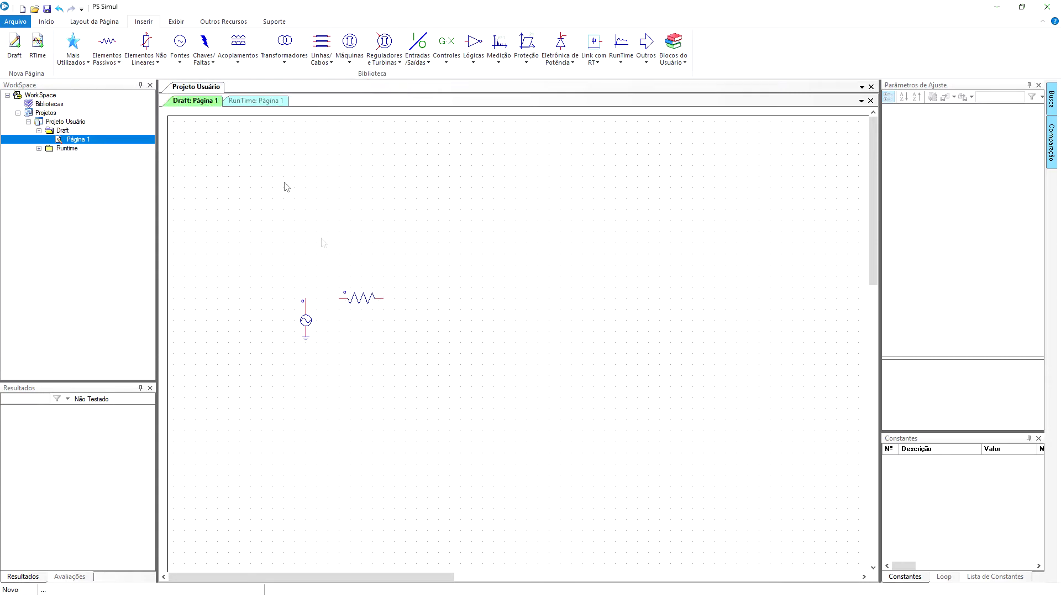
Step: Place a capacitor (C) to the right of the resistor and a ground (Gnd) element beyond it
{"action": "left_click", "coordinate": [107, 53]}
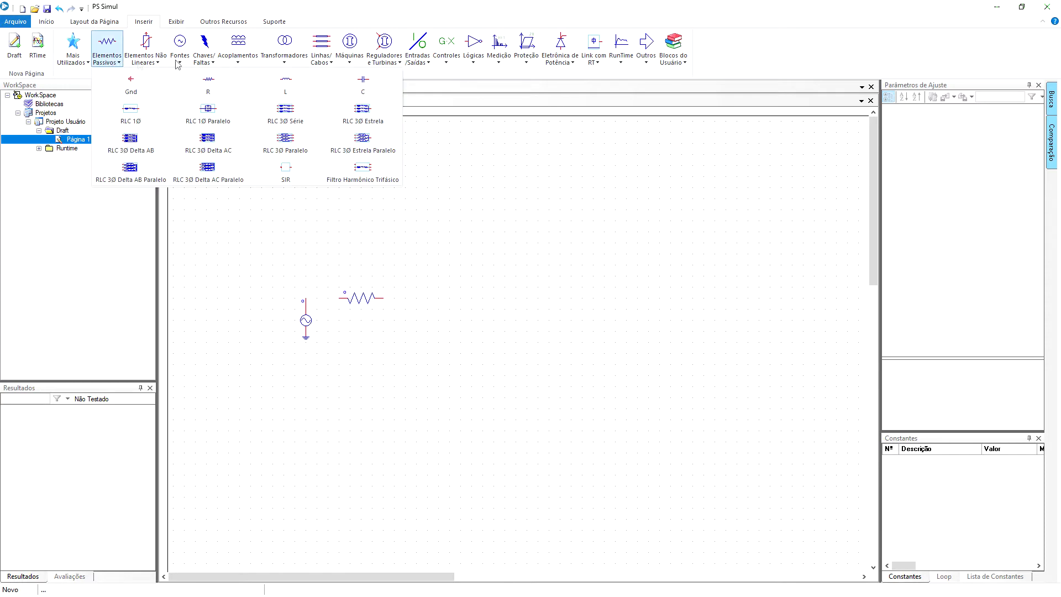
{"action": "left_click", "coordinate": [347, 83]}
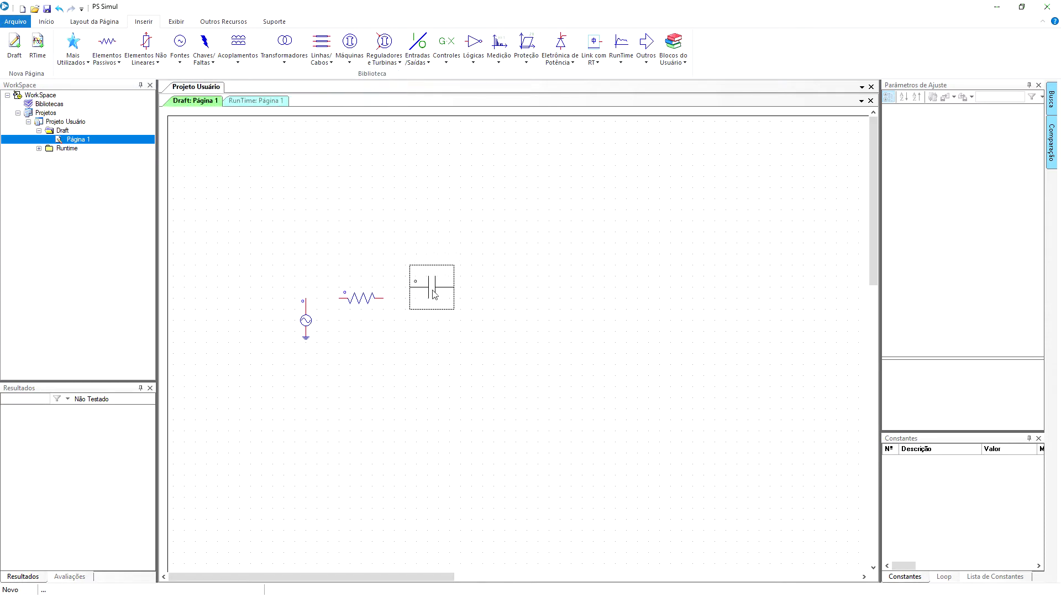
{"action": "left_click", "coordinate": [428, 303]}
{"action": "left_click", "coordinate": [107, 56]}
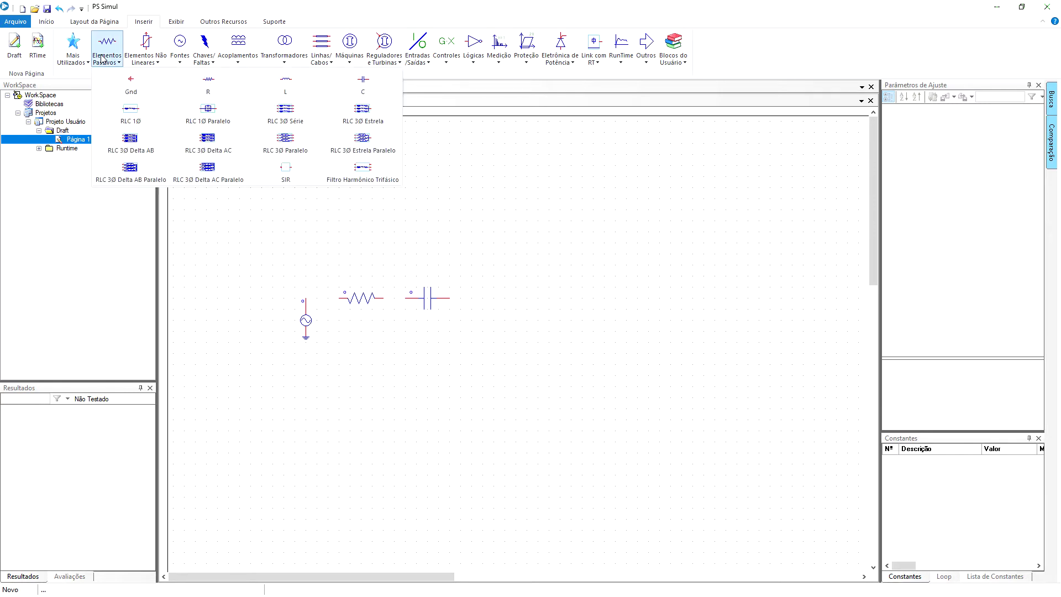
{"action": "left_click", "coordinate": [130, 84]}
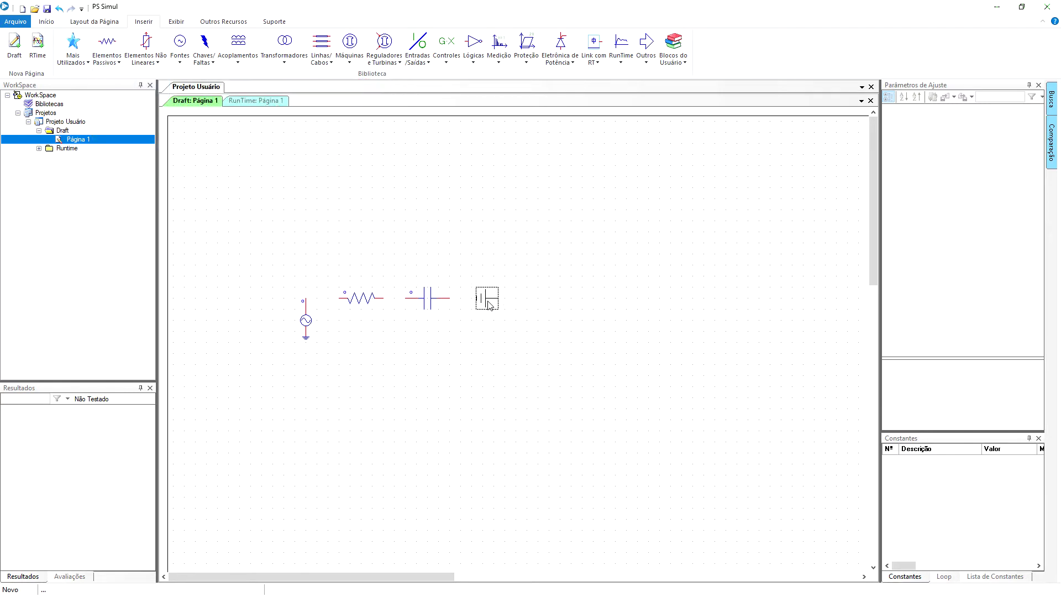
{"action": "left_click", "coordinate": [490, 305]}
Step: Place a single-phase time switch (Chv Tempo 1Ø) above the resistor and a single-phase current meter (Medição I 1Ø) above the capacitor
{"action": "left_click", "coordinate": [203, 59]}
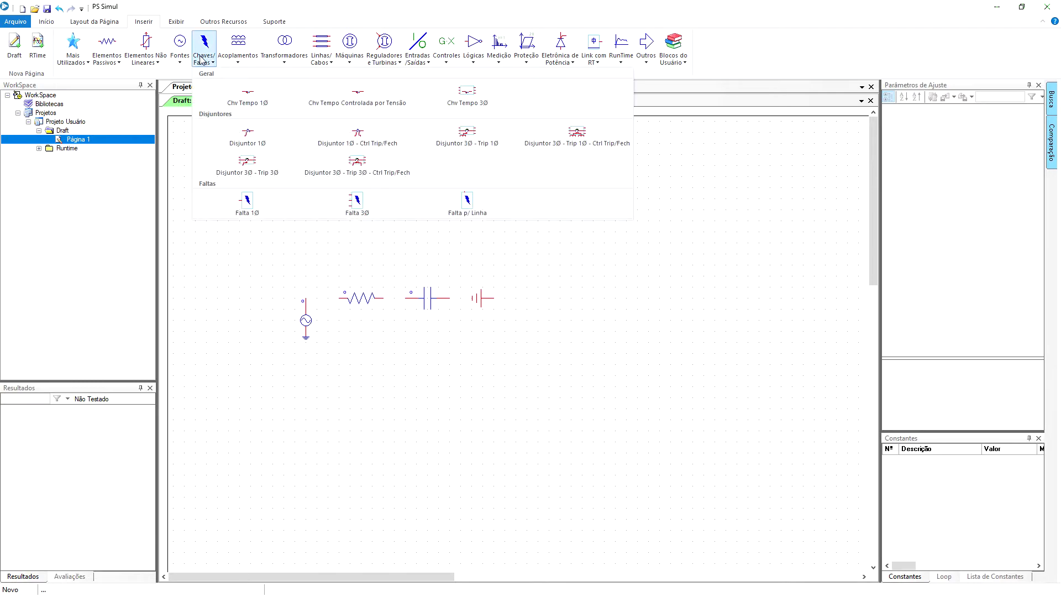
{"action": "left_click", "coordinate": [243, 97]}
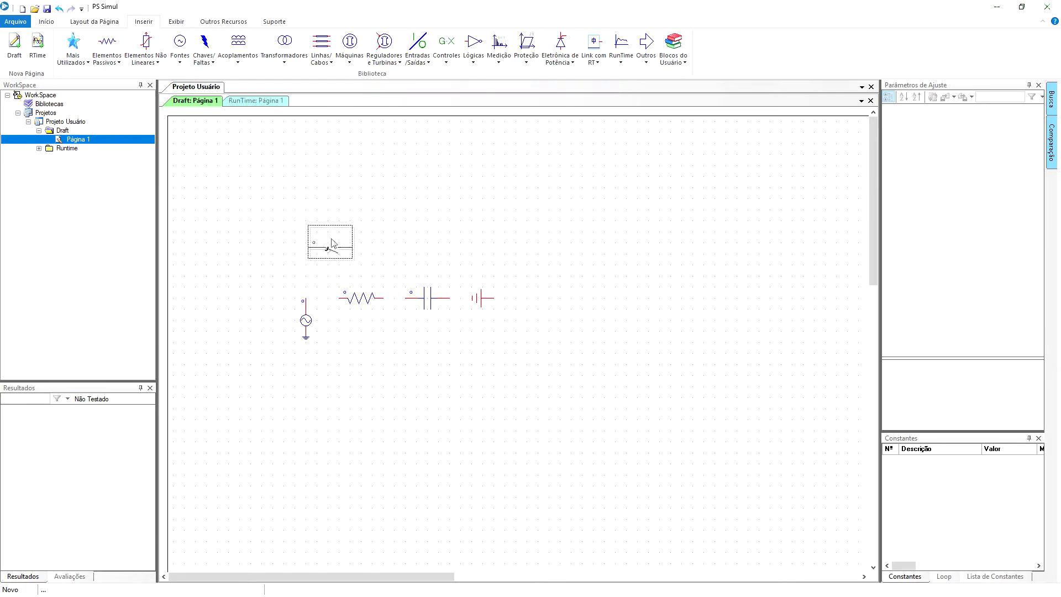
{"action": "left_click", "coordinate": [359, 254]}
{"action": "left_click", "coordinate": [499, 50]}
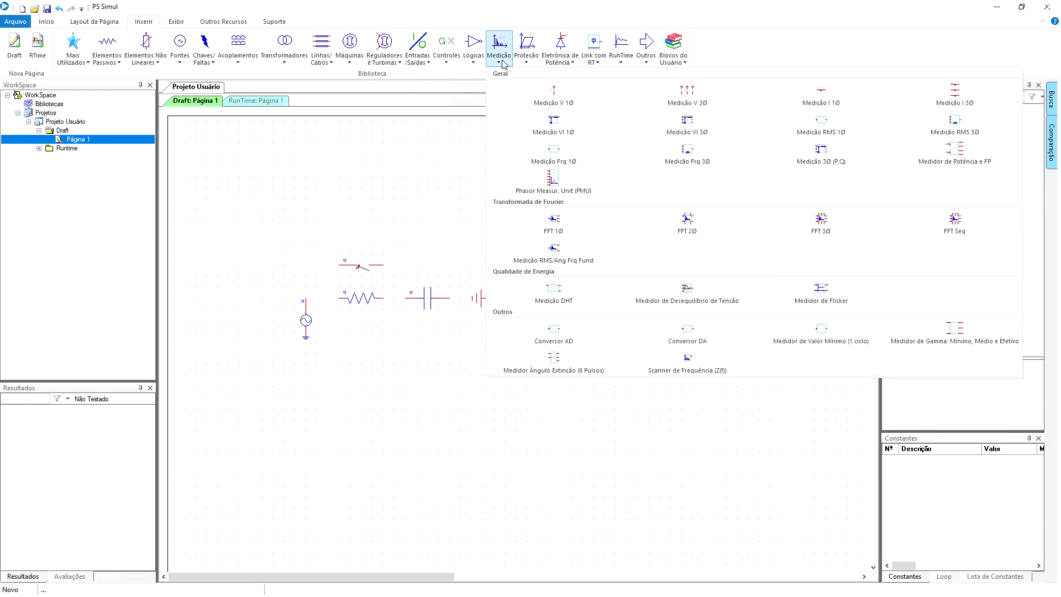
{"action": "left_click", "coordinate": [822, 93]}
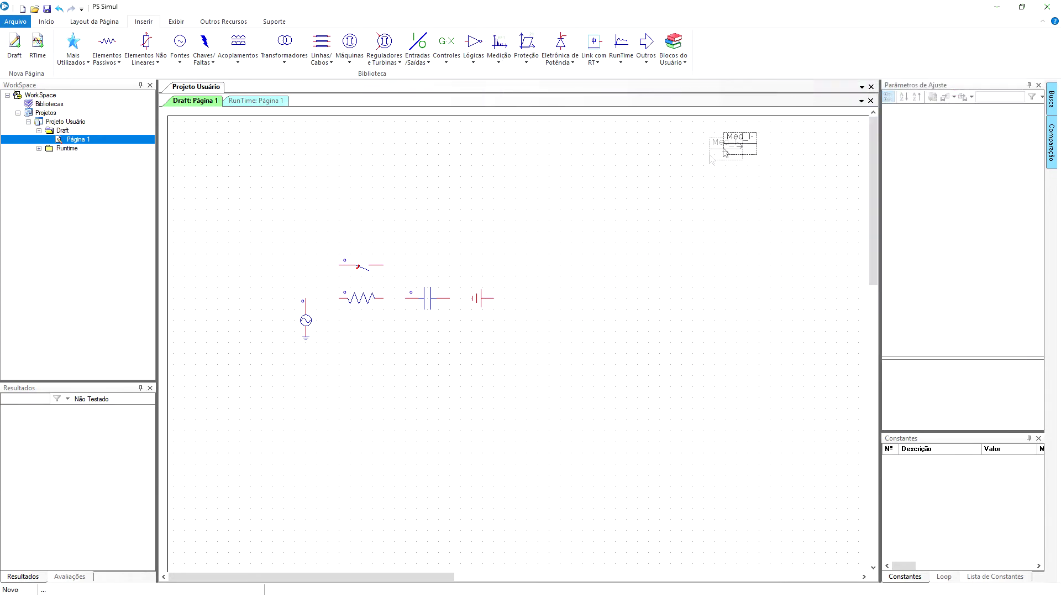
{"action": "left_click", "coordinate": [420, 270]}
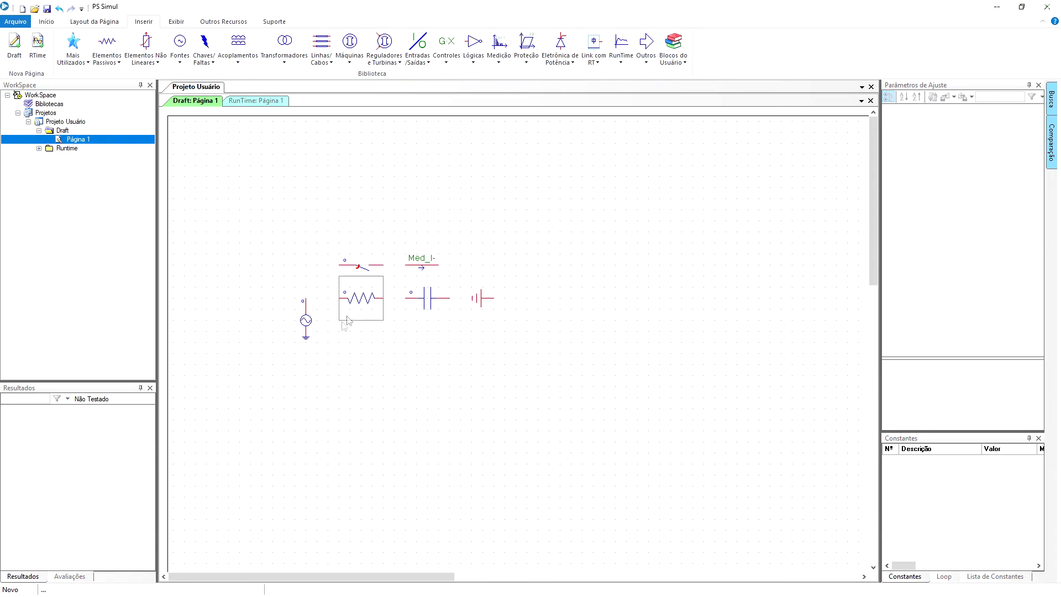
Step: Rearrange the components in series order from left to right: source, current meter, time switch, resistor, capacitor
{"action": "left_click_drag", "start_coordinate": [312, 329], "coordinate": [246, 330]}
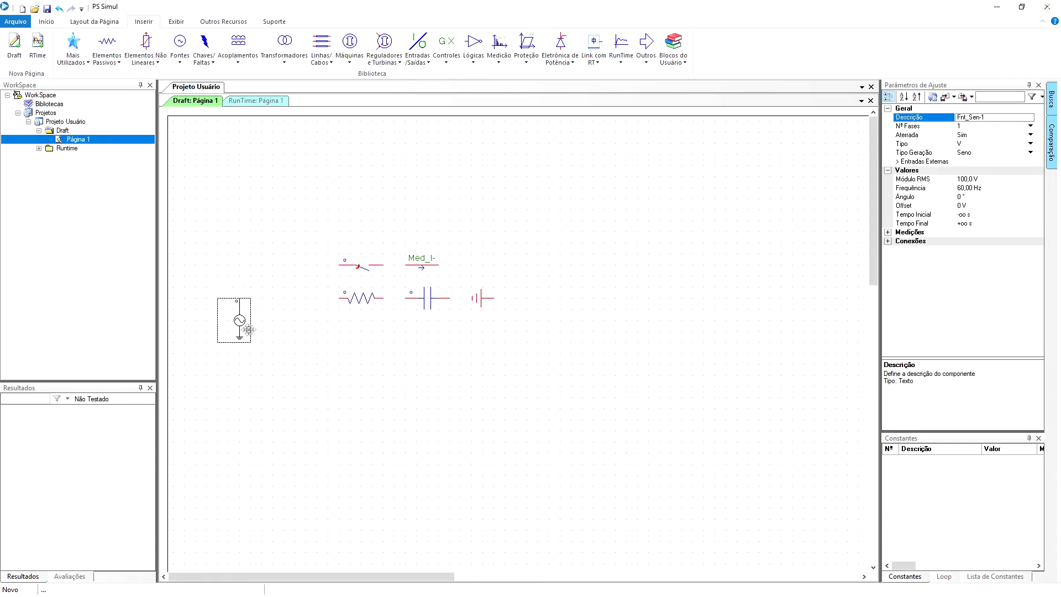
{"action": "left_click_drag", "start_coordinate": [424, 268], "coordinate": [285, 303]}
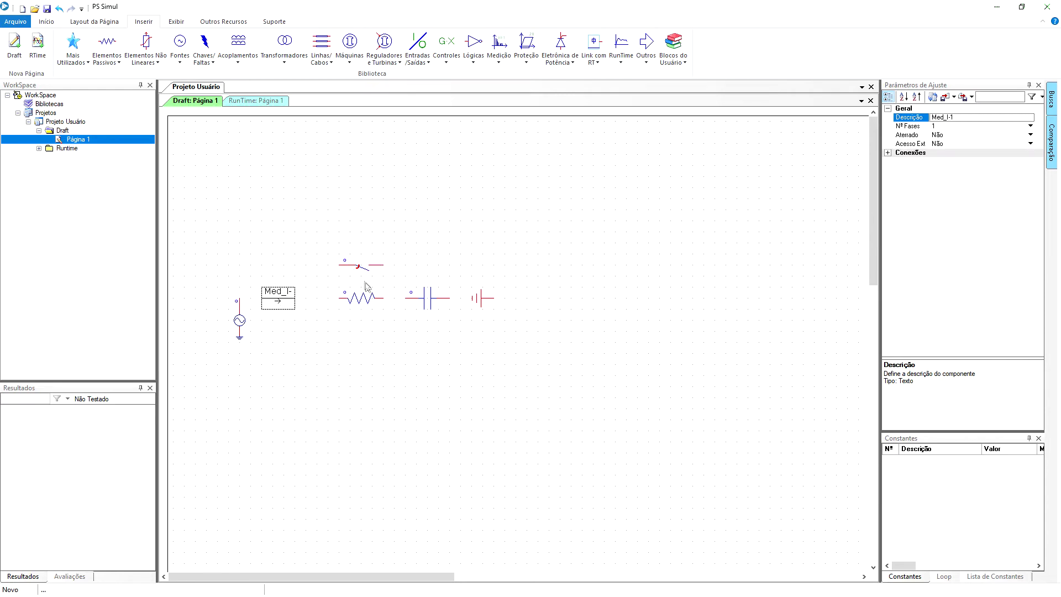
{"action": "left_click_drag", "start_coordinate": [360, 302], "coordinate": [371, 302]}
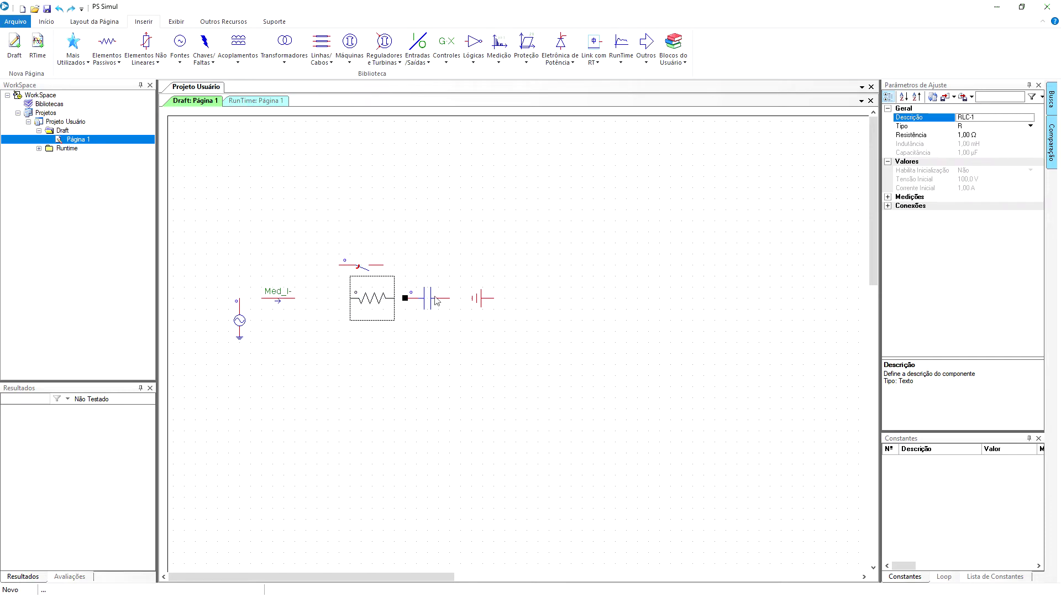
{"action": "left_click_drag", "start_coordinate": [432, 308], "coordinate": [443, 306]}
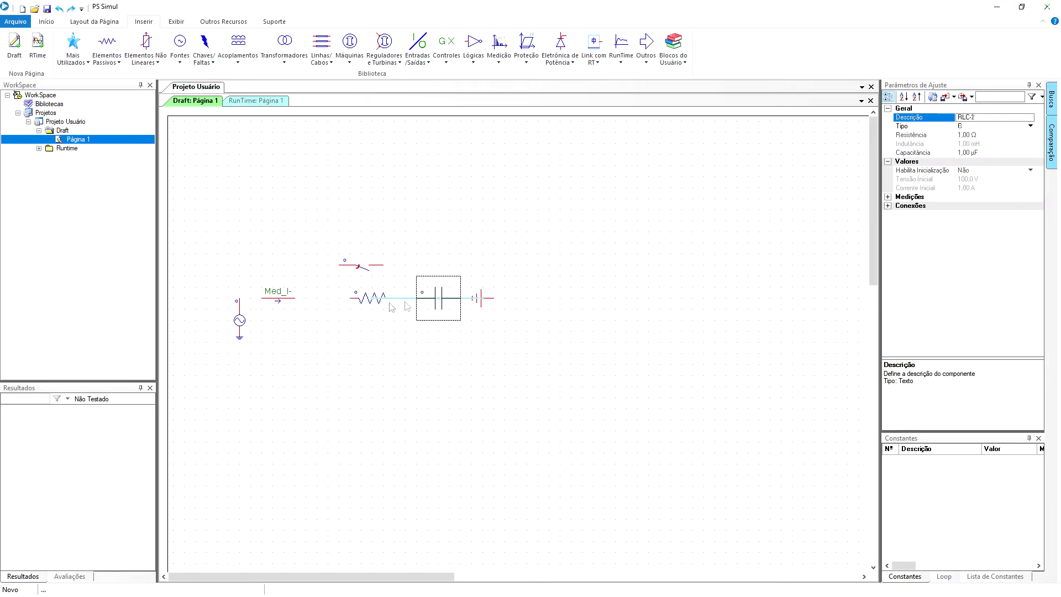
{"action": "left_click_drag", "start_coordinate": [368, 301], "coordinate": [379, 302]}
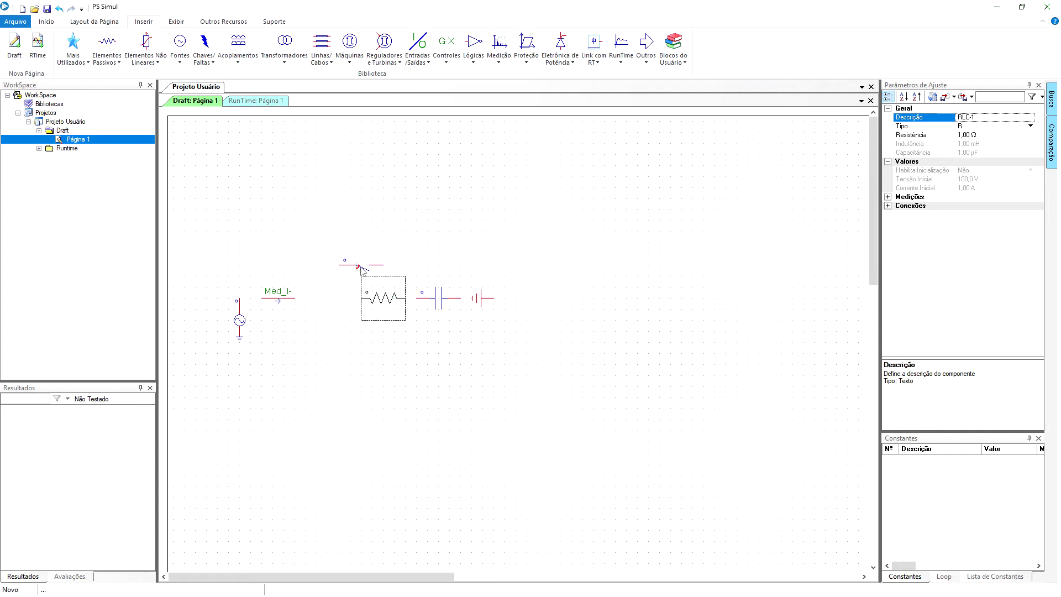
{"action": "left_click_drag", "start_coordinate": [363, 267], "coordinate": [329, 302]}
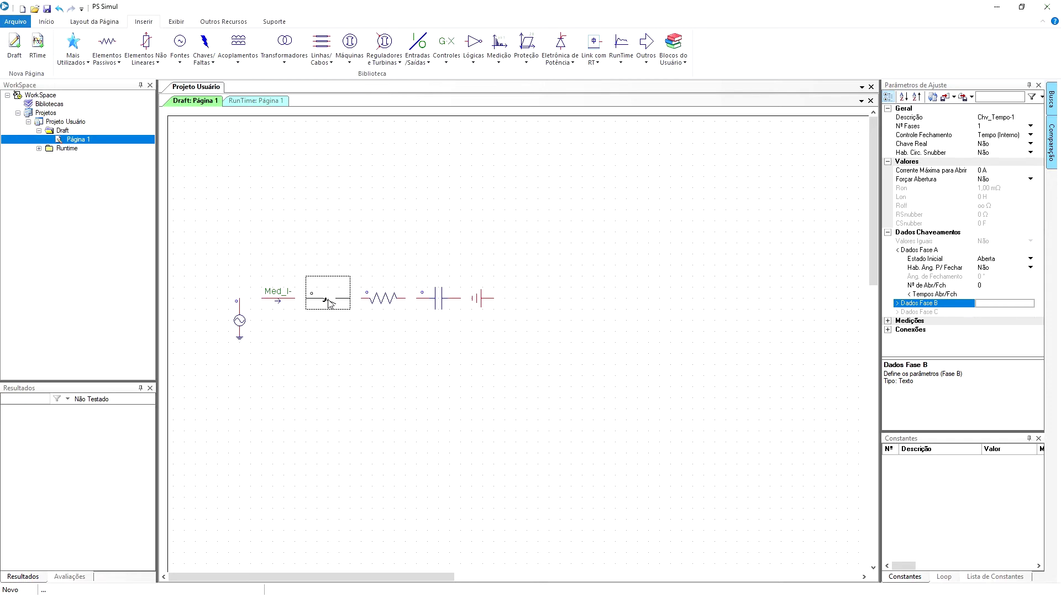
Step: Rotate the ground element so its terminal faces up, and move it slightly below the capacitor's line
{"action": "left_click", "coordinate": [479, 299]}
{"action": "key", "text": "r"}
{"action": "key", "text": "r"}
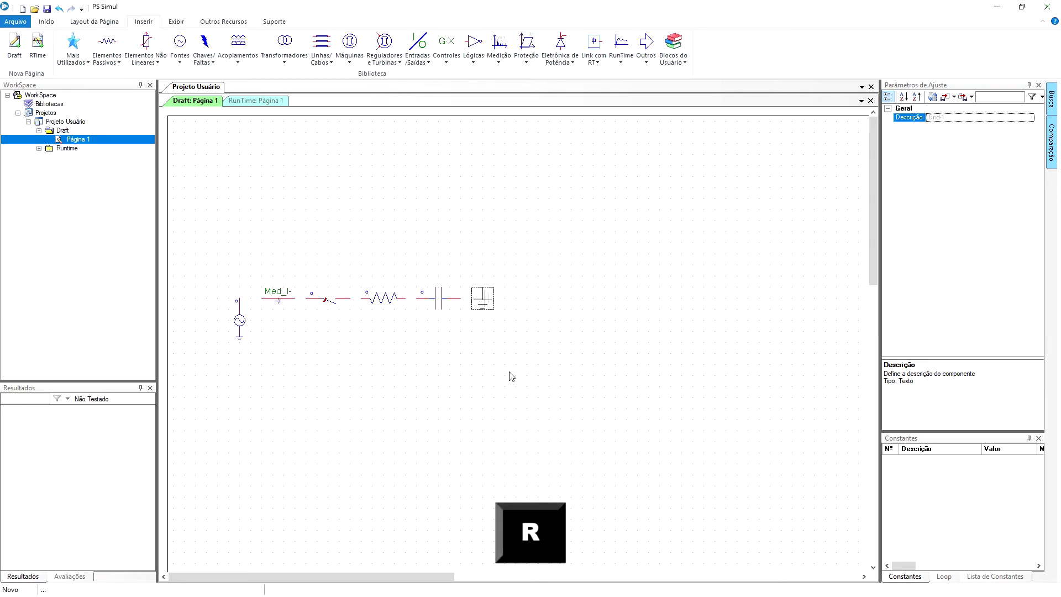
{"action": "key", "text": "l"}
{"action": "left_click_drag", "start_coordinate": [489, 307], "coordinate": [484, 328]}
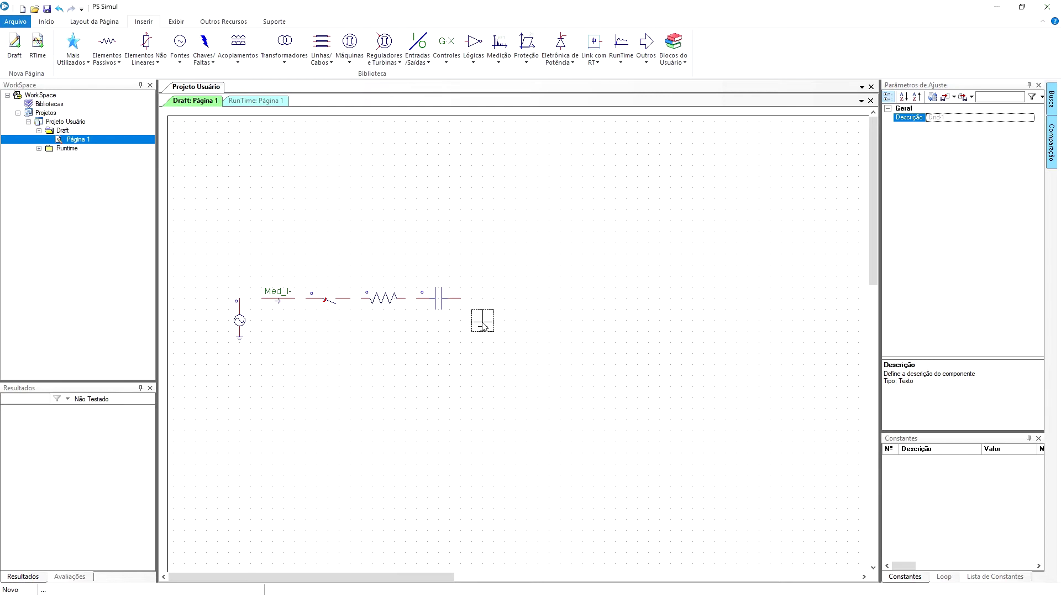
Step: Try mirroring and flipping the time switch between the current meter and the resistor
{"action": "left_click", "coordinate": [328, 300]}
{"action": "key", "text": "m"}
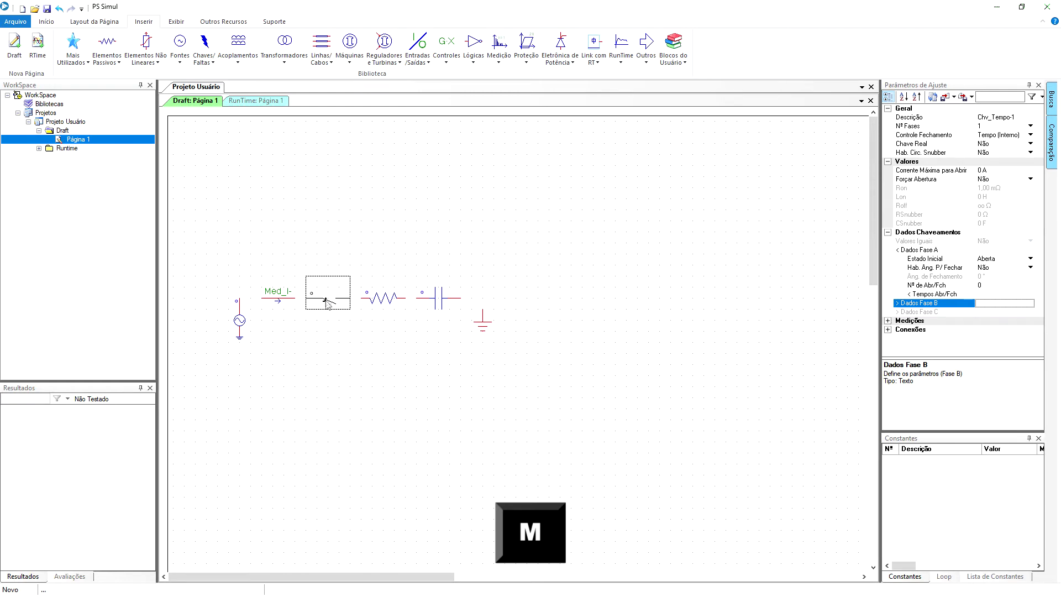
{"action": "key", "text": "f"}
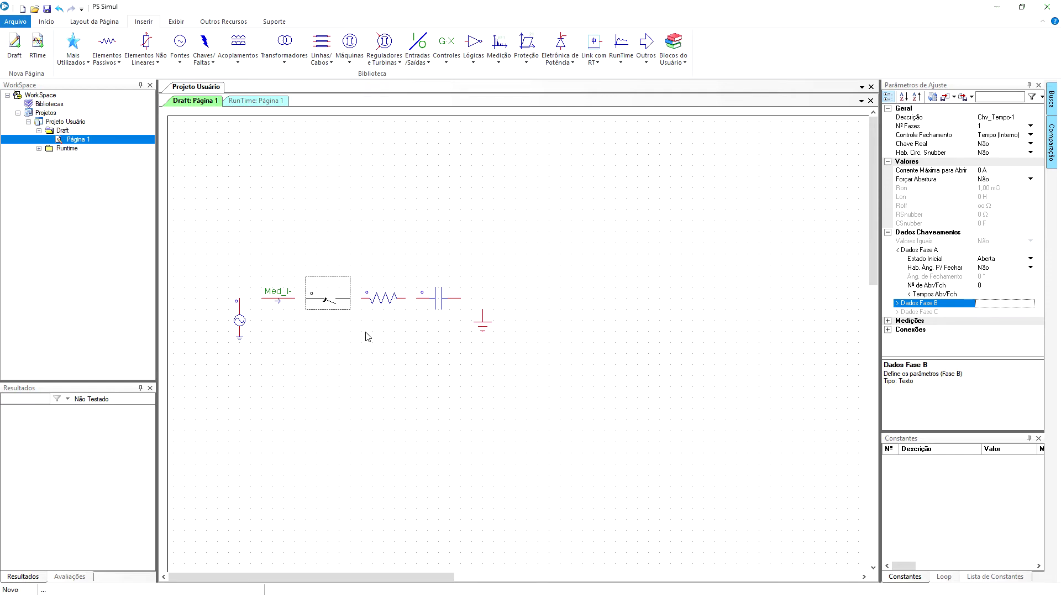
{"action": "left_click", "coordinate": [365, 335]}
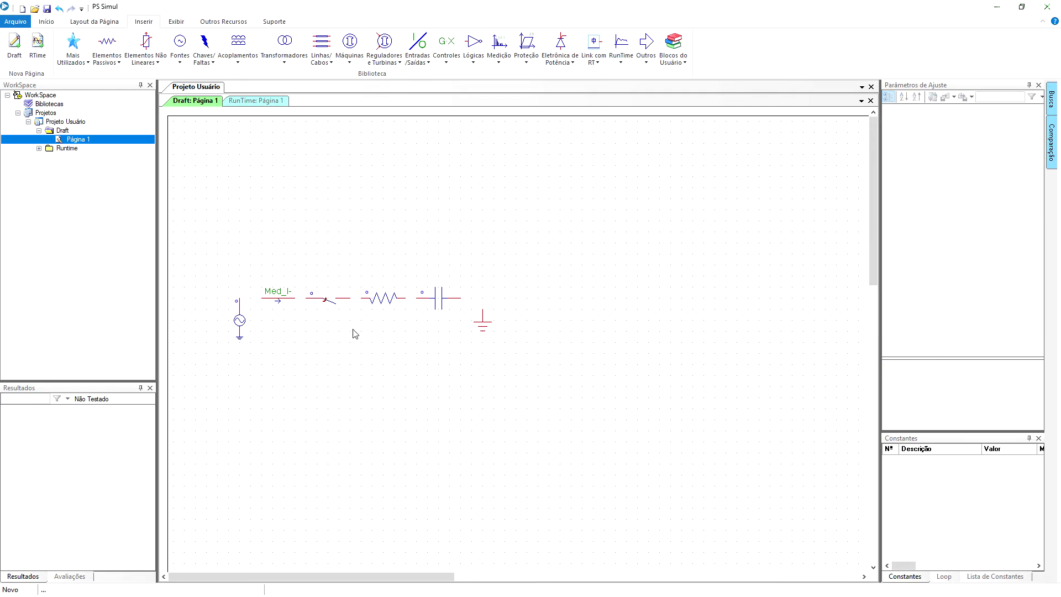
Step: Wire the source, current meter, time switch, resistor, capacitor and ground together in series
{"action": "left_click_drag", "start_coordinate": [251, 306], "coordinate": [491, 315]}
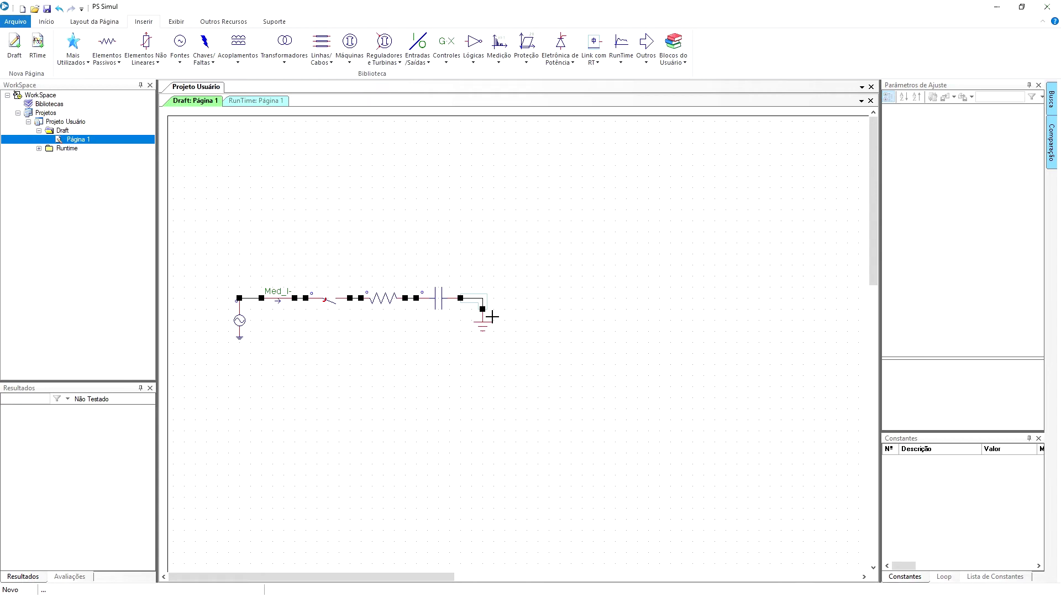
Step: Set the sine source's RMS magnitude to 99.7 V, keeping it a voltage source
{"action": "double_click", "coordinate": [240, 321]}
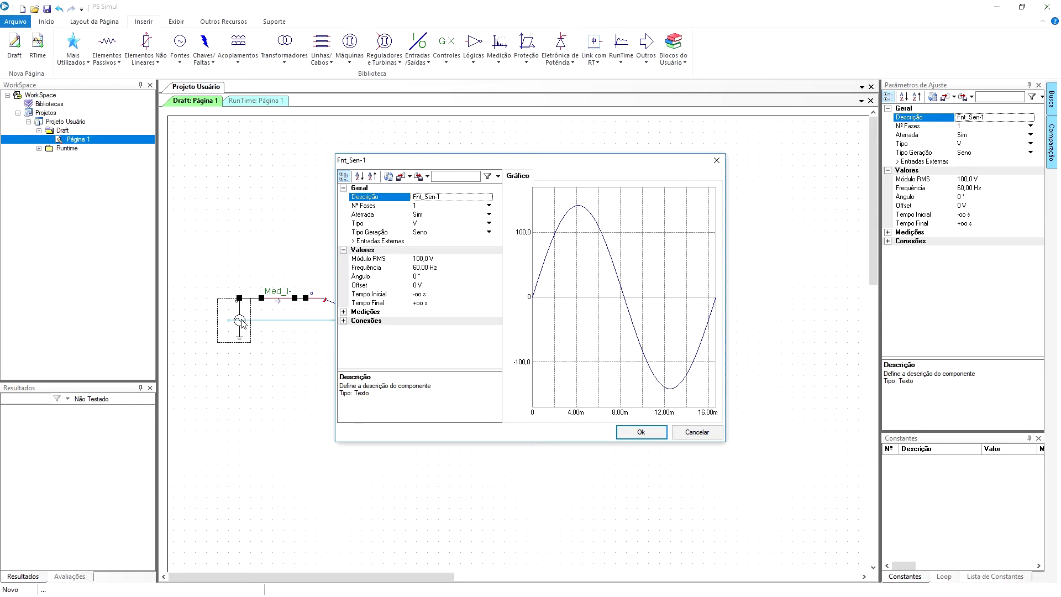
{"action": "left_click", "coordinate": [430, 224]}
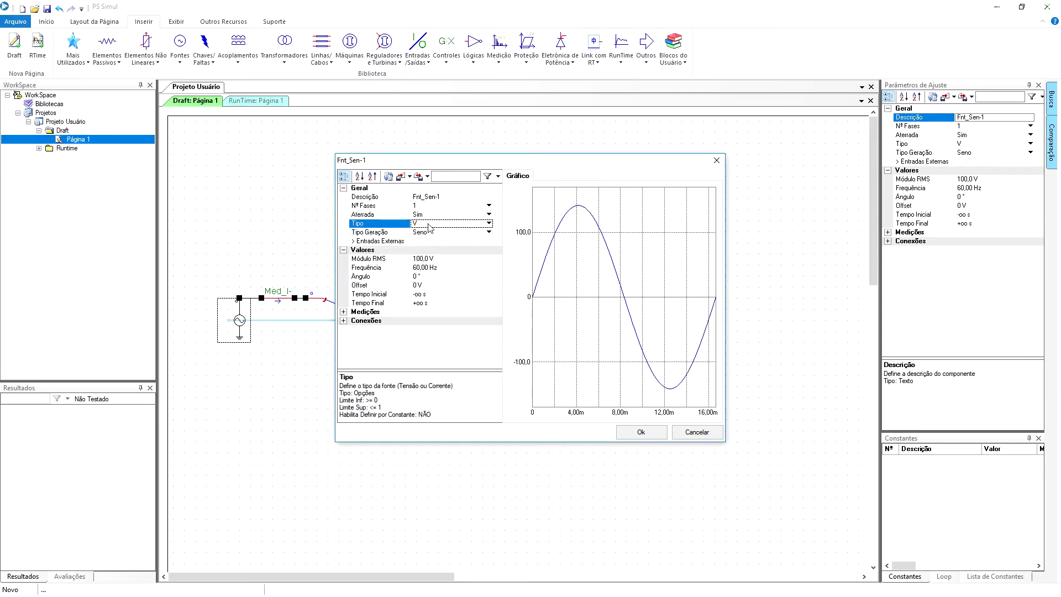
{"action": "left_click", "coordinate": [431, 223]}
{"action": "left_click", "coordinate": [437, 237]}
{"action": "left_click", "coordinate": [431, 260]}
{"action": "double_click", "coordinate": [432, 261]}
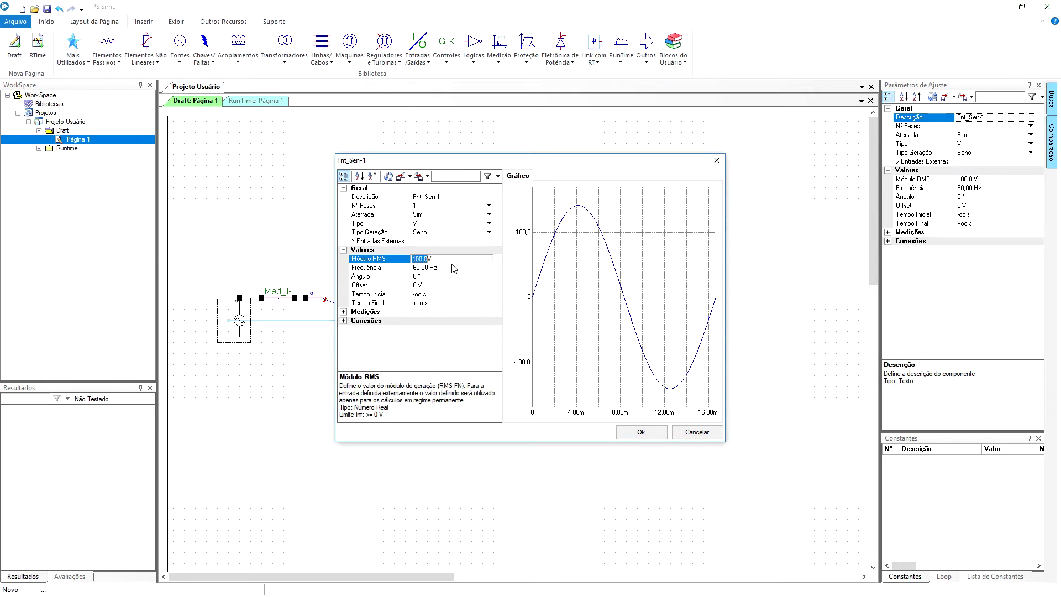
{"action": "type", "text": "99,7"}
{"action": "key", "text": "Return"}
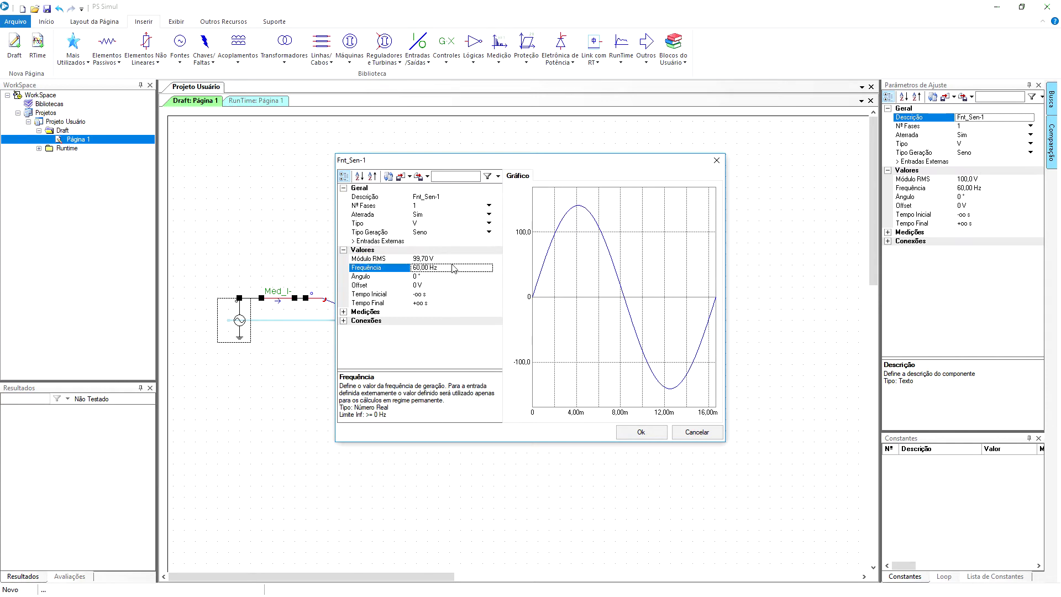
{"action": "left_click", "coordinate": [641, 433]}
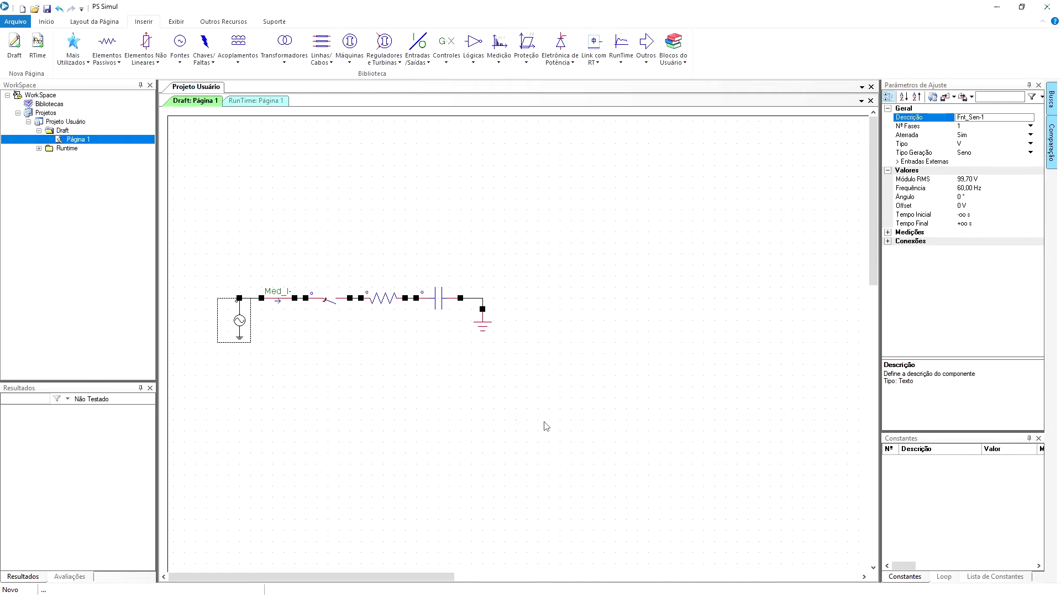
Step: Set the resistor's resistance to 100 Ω
{"action": "left_click", "coordinate": [394, 302]}
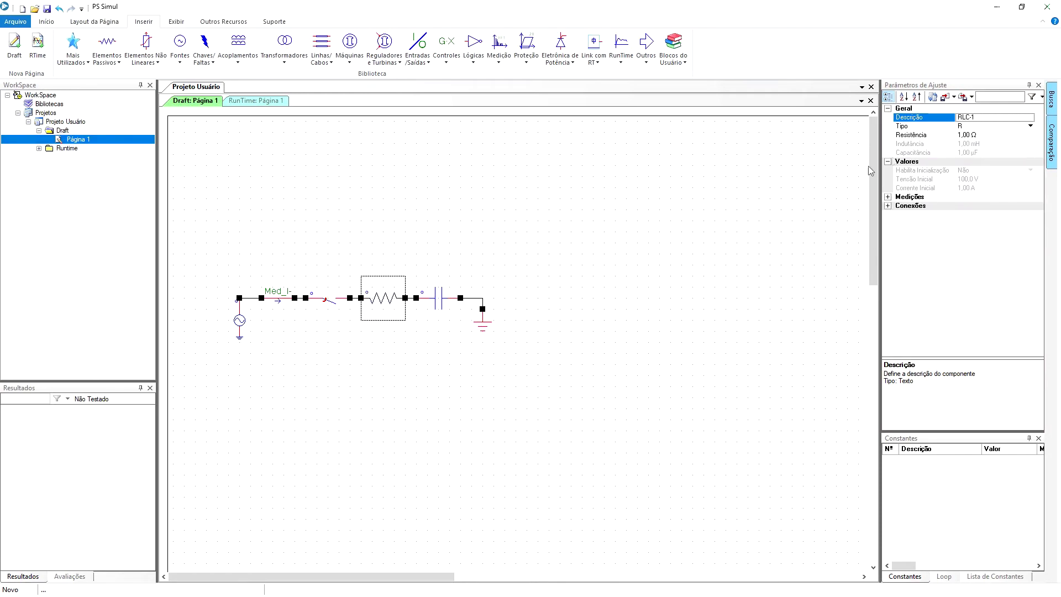
{"action": "left_click", "coordinate": [972, 136]}
{"action": "left_click", "coordinate": [972, 136]}
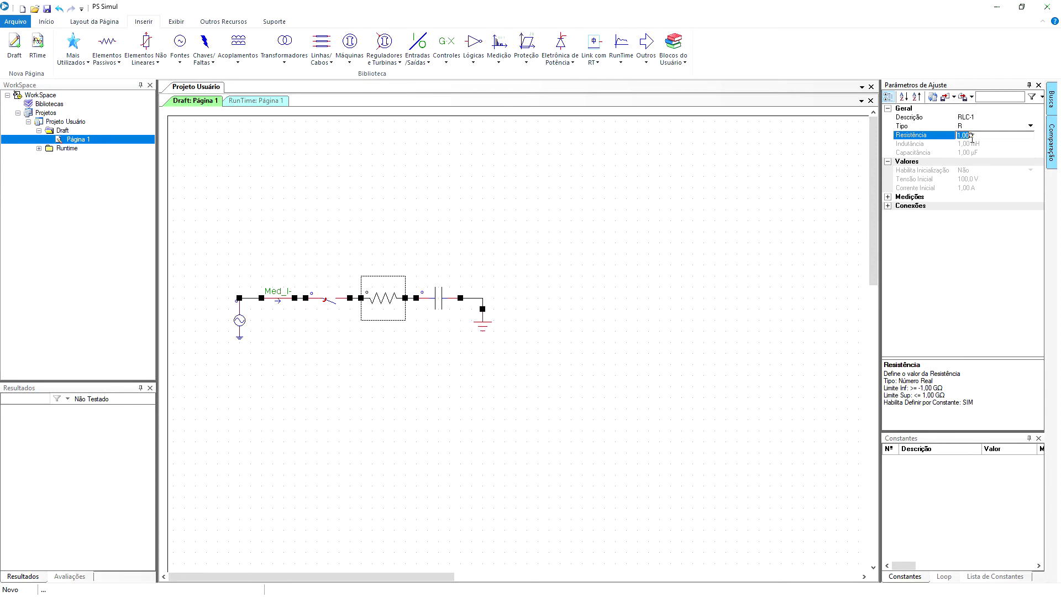
{"action": "type", "text": "100"}
{"action": "key", "text": "Return"}
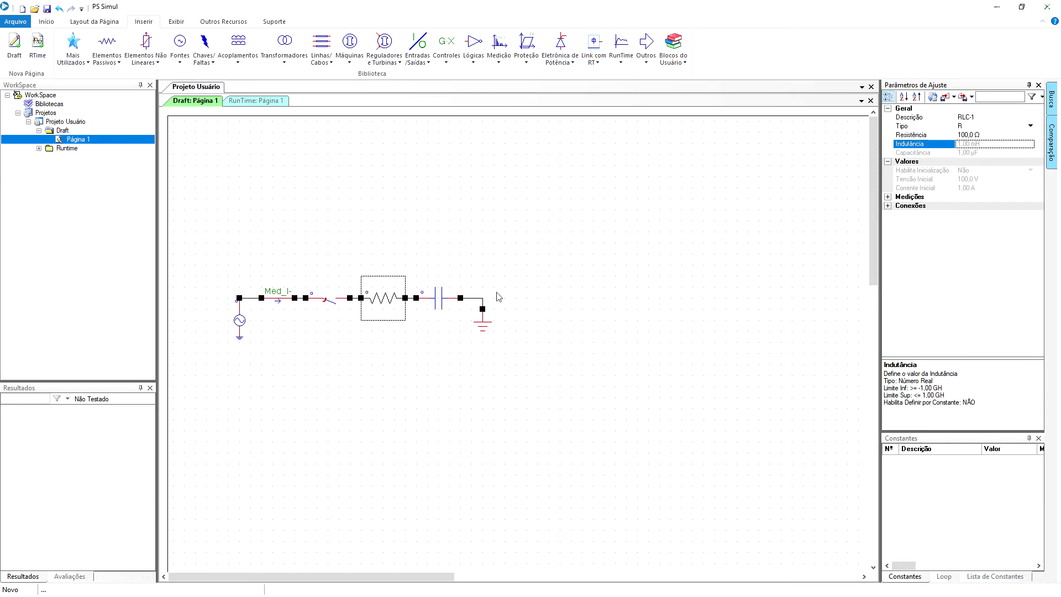
Step: Set the series capacitor's capacitance to 150 µF
{"action": "left_click", "coordinate": [444, 309]}
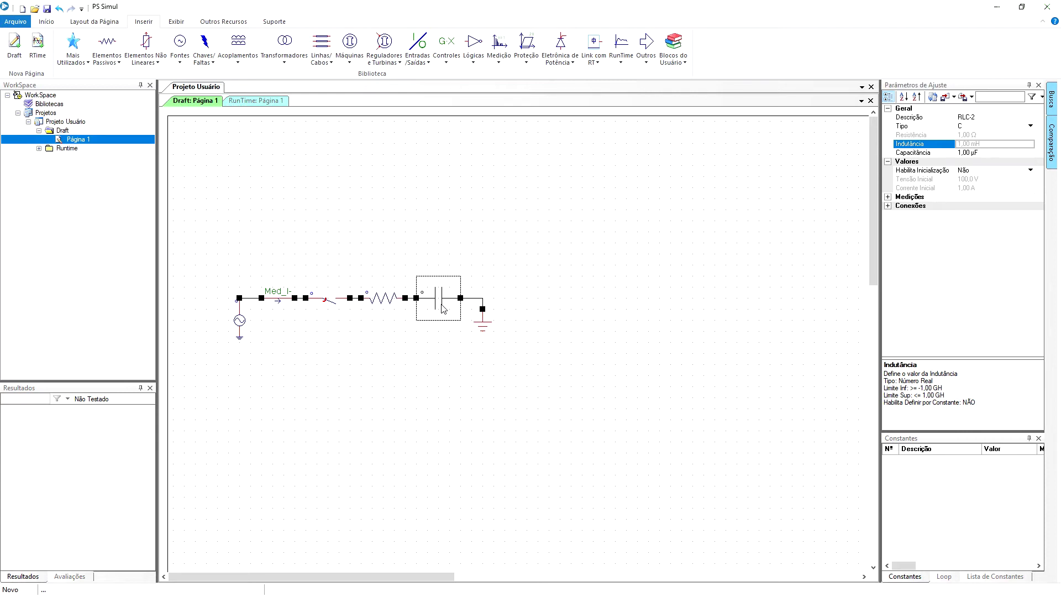
{"action": "left_click", "coordinate": [973, 155]}
{"action": "type", "text": "150uF"}
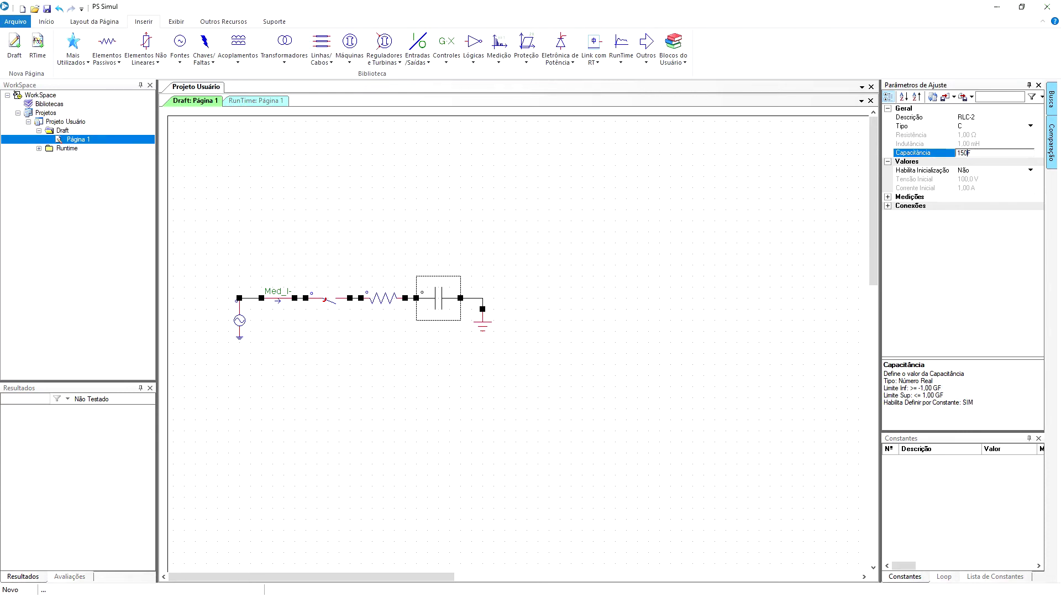
{"action": "left_click", "coordinate": [972, 161]}
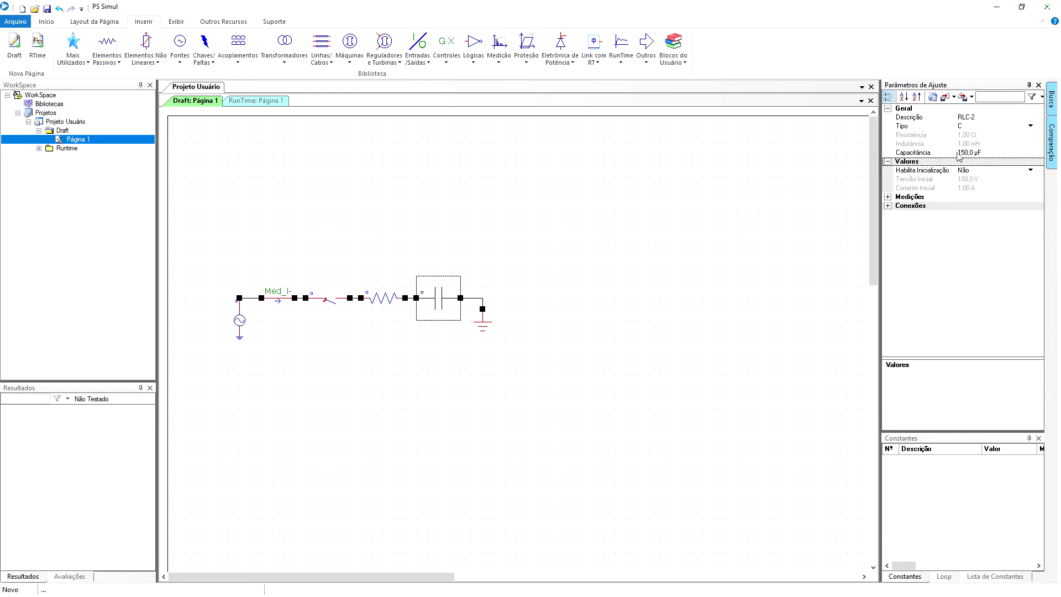
Step: Configure the time switch's phase A with 1 switching operation at 3 ms
{"action": "left_click", "coordinate": [320, 307]}
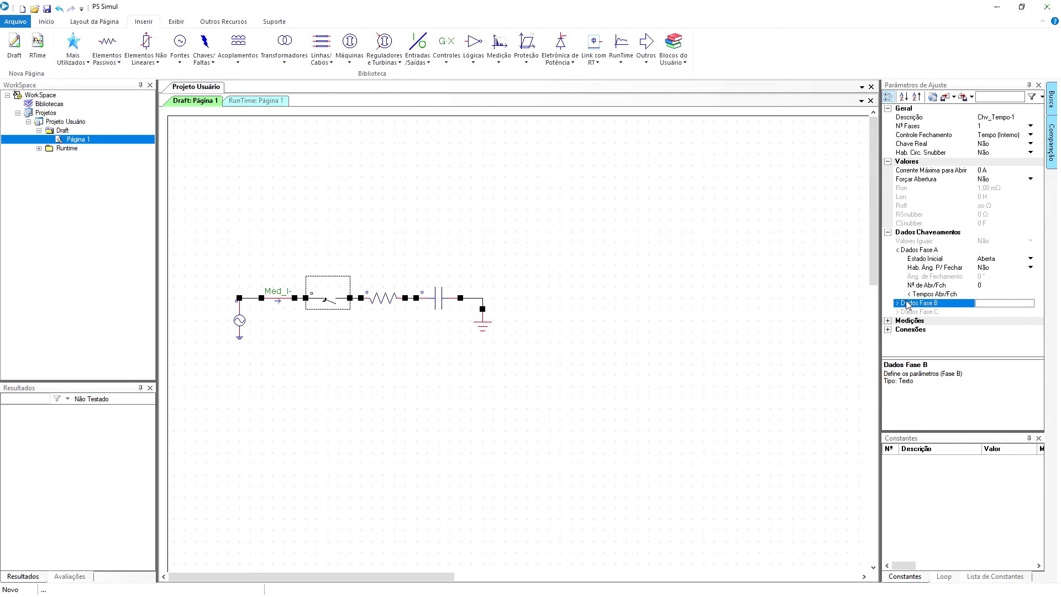
{"action": "left_click", "coordinate": [1002, 287]}
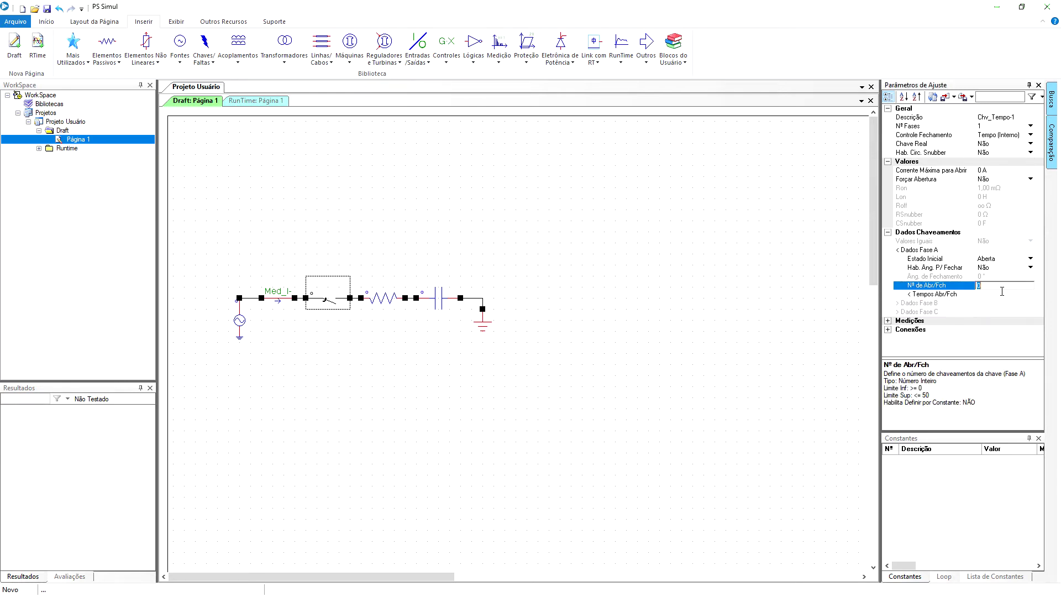
{"action": "type", "text": "1"}
{"action": "key", "text": "Return"}
{"action": "left_click", "coordinate": [986, 303]}
{"action": "left_click", "coordinate": [989, 305]}
{"action": "type", "text": "3ms"}
{"action": "key", "text": "Return"}
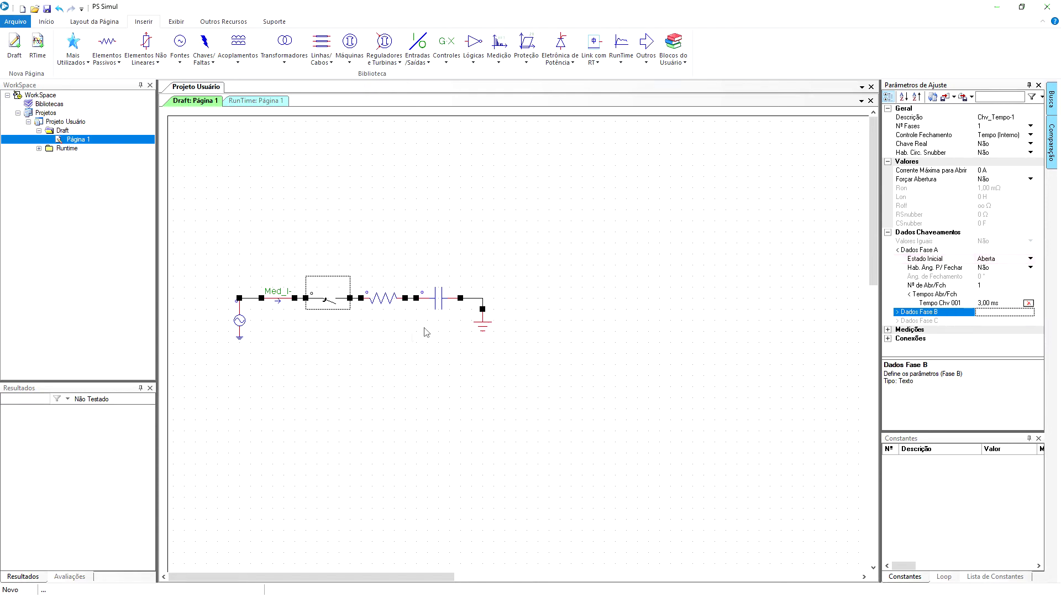
{"action": "left_click", "coordinate": [347, 352]}
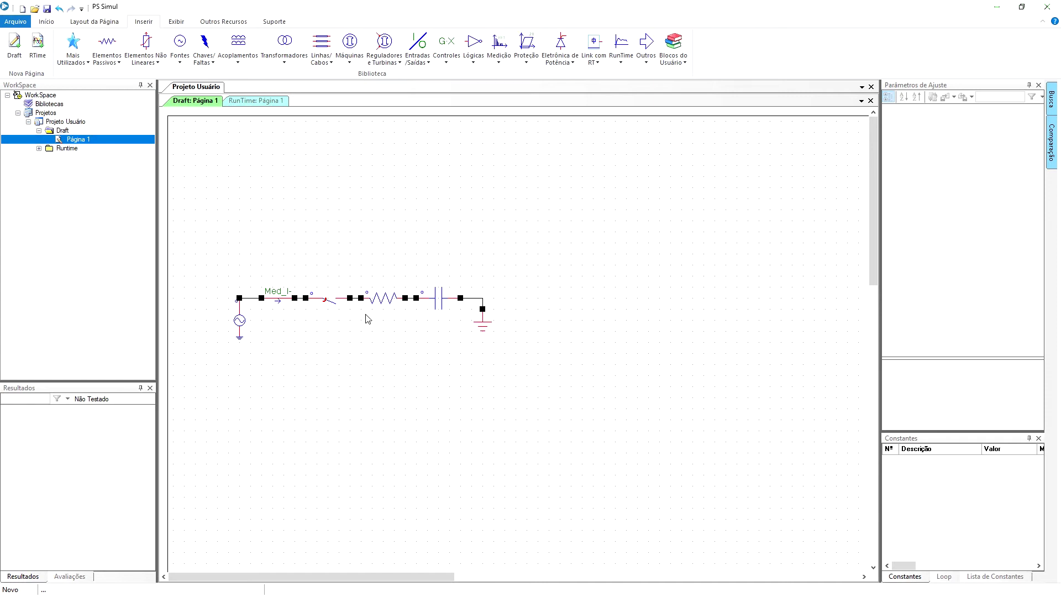
Step: Place a Liga Sinais element above the resistor and wire it to a new Sinais p/ RunTime block beside it
{"action": "left_click", "coordinate": [648, 61]}
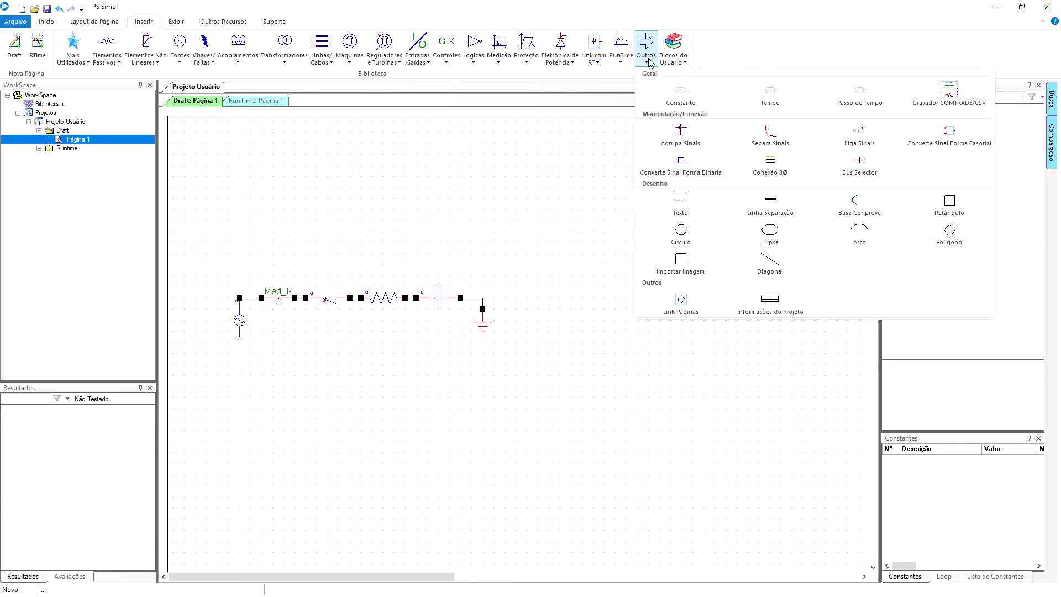
{"action": "left_click", "coordinate": [855, 140]}
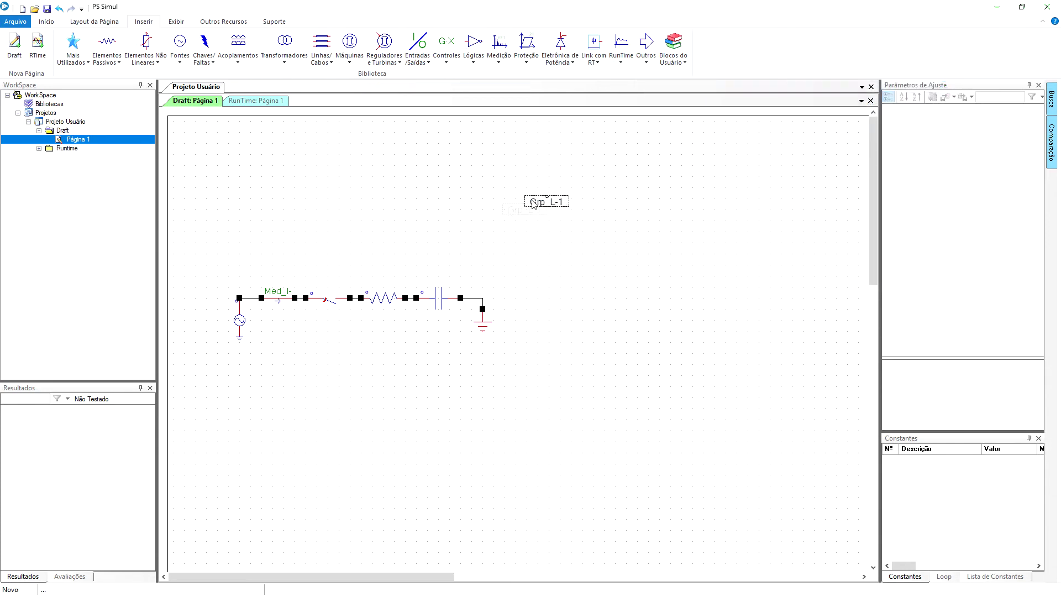
{"action": "left_click", "coordinate": [413, 240]}
{"action": "left_click", "coordinate": [596, 61]}
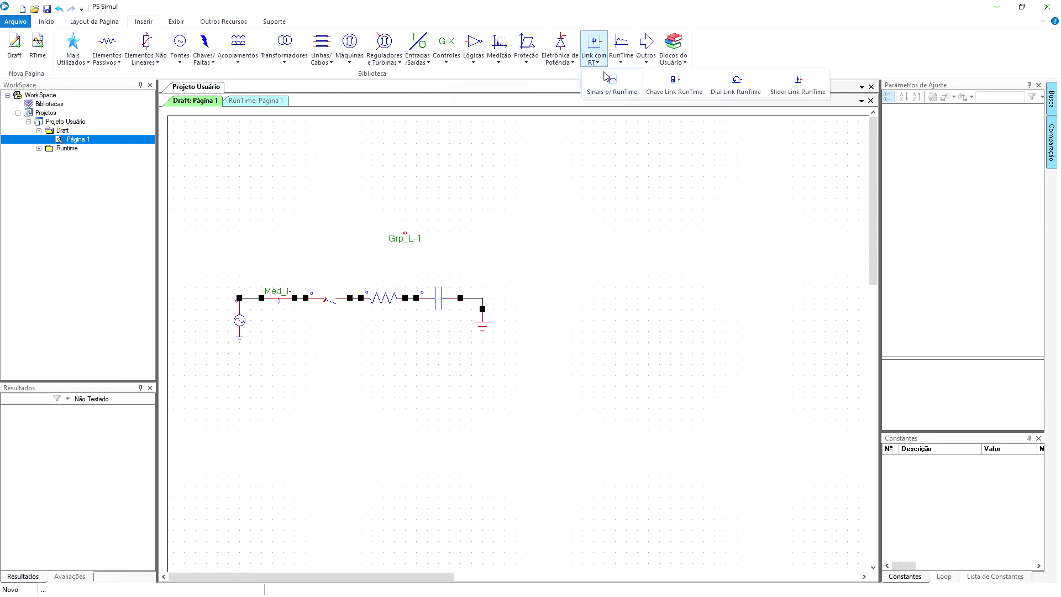
{"action": "left_click", "coordinate": [611, 84]}
{"action": "left_click", "coordinate": [470, 236]}
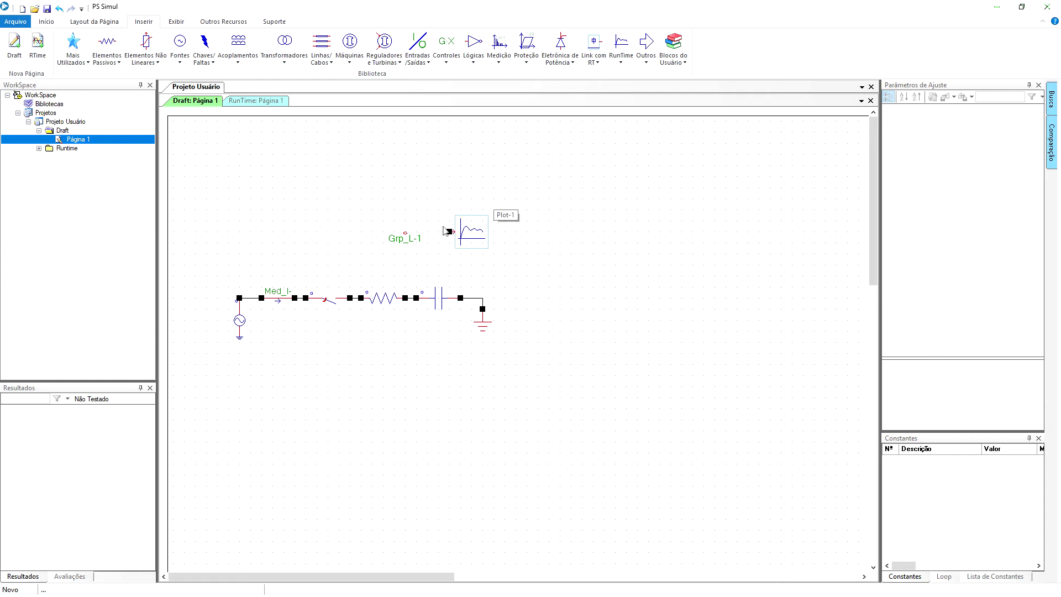
{"action": "left_click_drag", "start_coordinate": [405, 233], "coordinate": [450, 232]}
Step: Assign the current meter signal Med_I-1 to the Liga Sinais element
{"action": "left_click", "coordinate": [407, 242]}
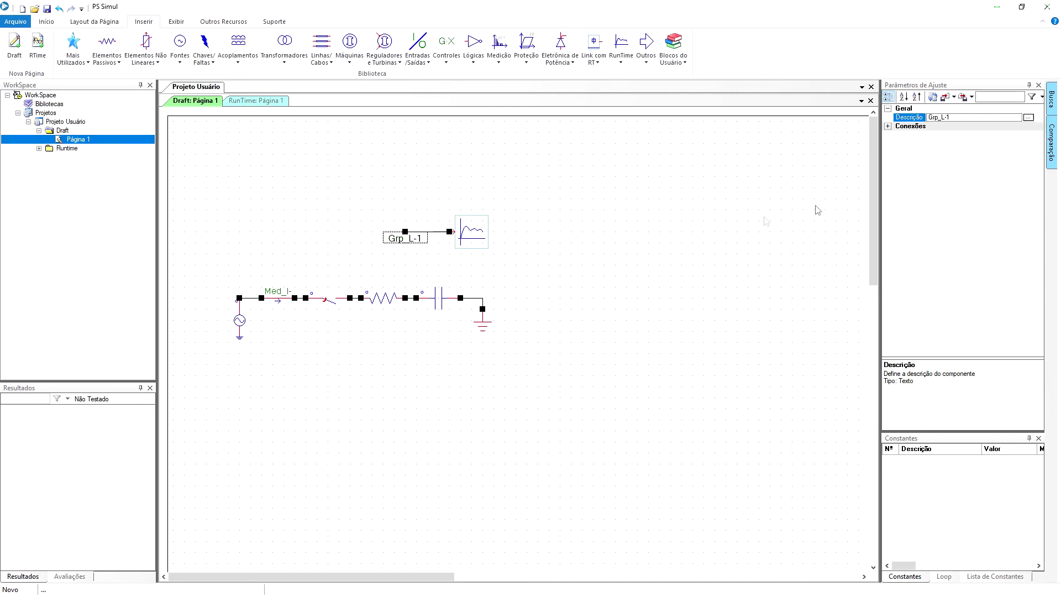
{"action": "double_click", "coordinate": [941, 122]}
{"action": "type", "text": "Nome"}
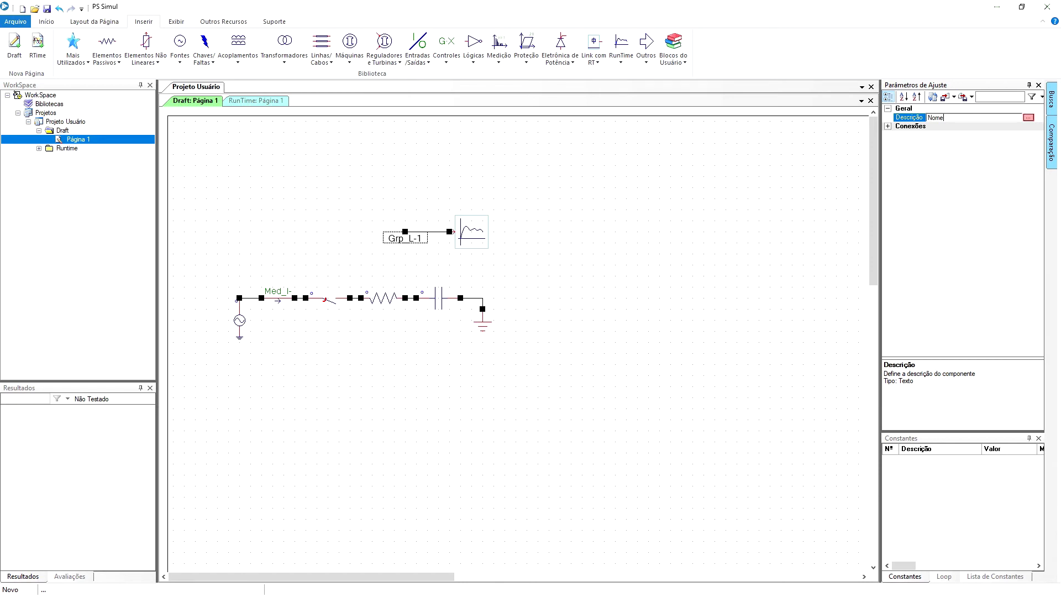
{"action": "left_click", "coordinate": [1029, 119]}
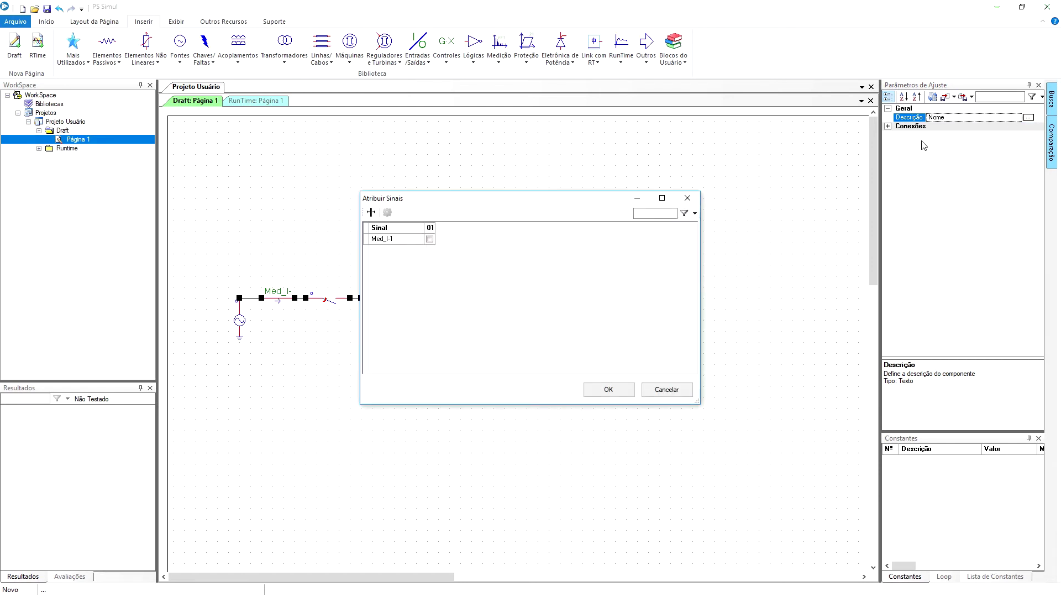
{"action": "left_click", "coordinate": [430, 239]}
{"action": "left_click", "coordinate": [604, 392]}
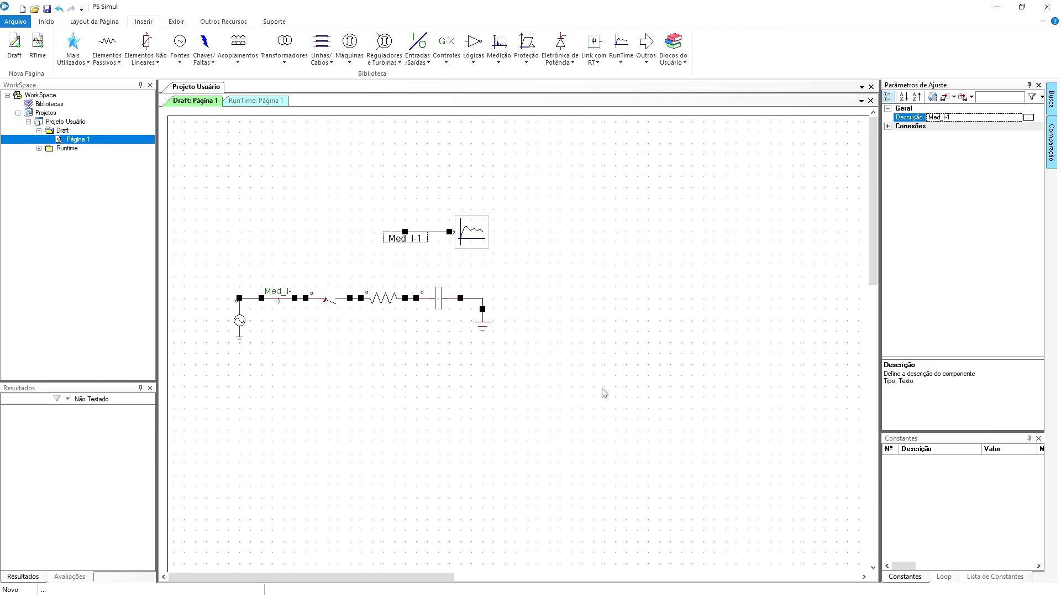
Step: Add a second Sinais p/ RunTime block above the capacitor and wire it to the node between the resistor and capacitor
{"action": "left_click", "coordinate": [596, 58]}
{"action": "left_click", "coordinate": [612, 83]}
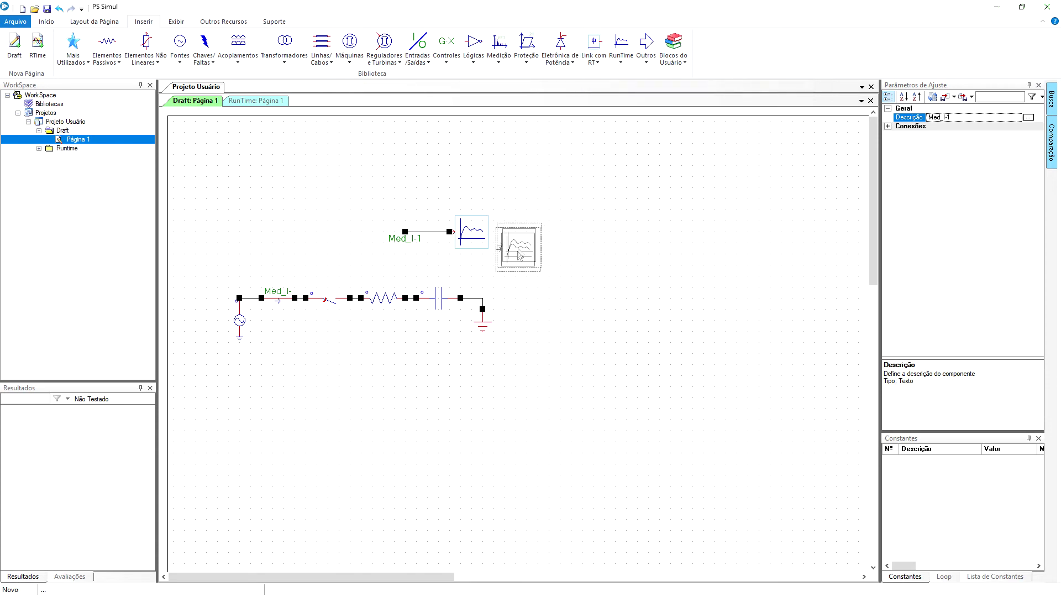
{"action": "left_click", "coordinate": [517, 270]}
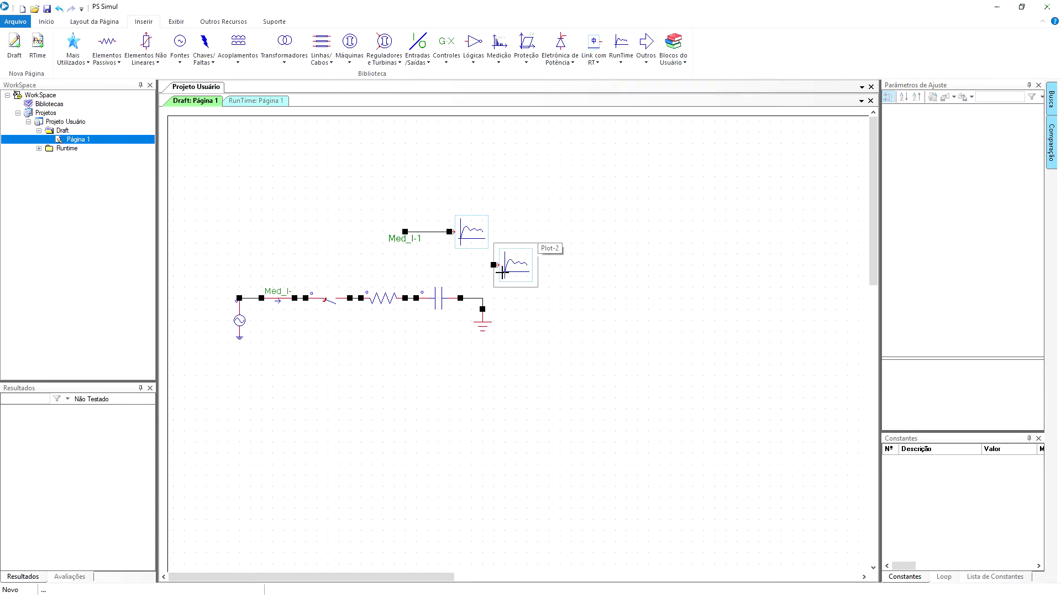
{"action": "left_click_drag", "start_coordinate": [480, 273], "coordinate": [424, 311]}
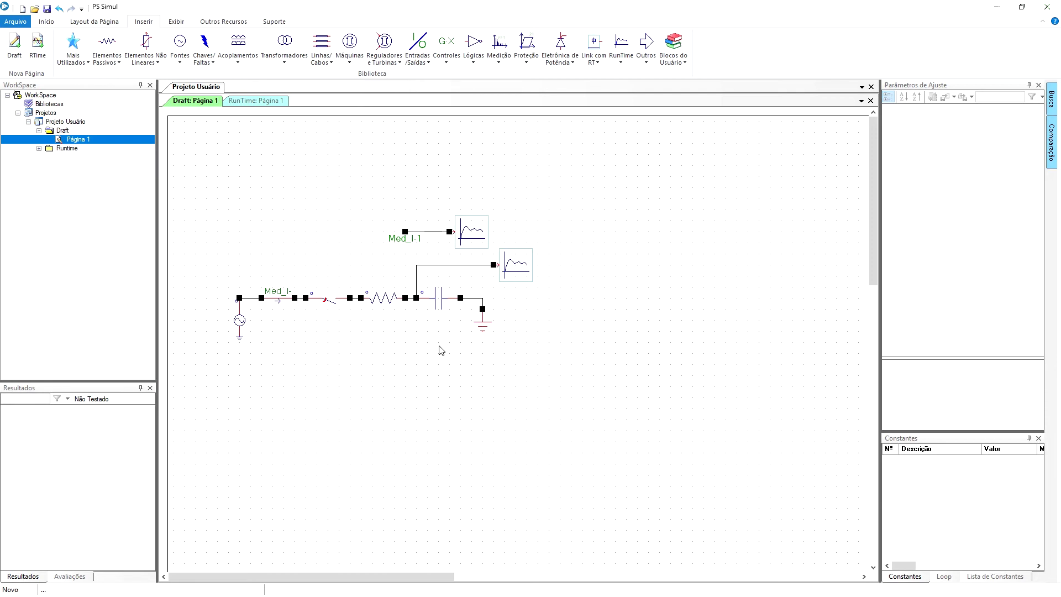
Step: Rename the RunTime signal block connected to Med_I-1 as Corrente
{"action": "left_click", "coordinate": [472, 232]}
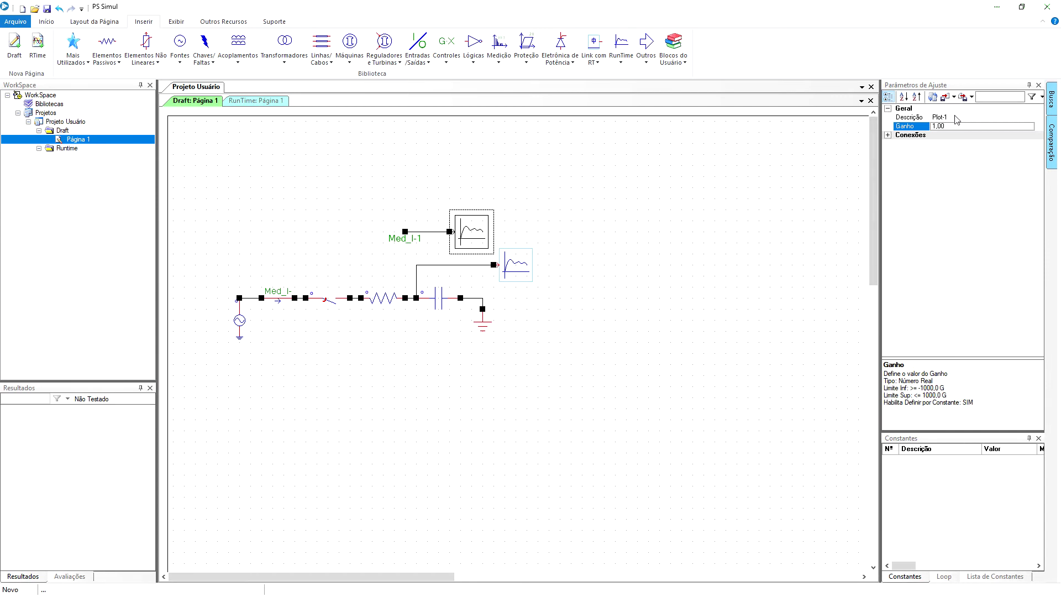
{"action": "left_click", "coordinate": [960, 121]}
{"action": "type", "text": "Corrente"}
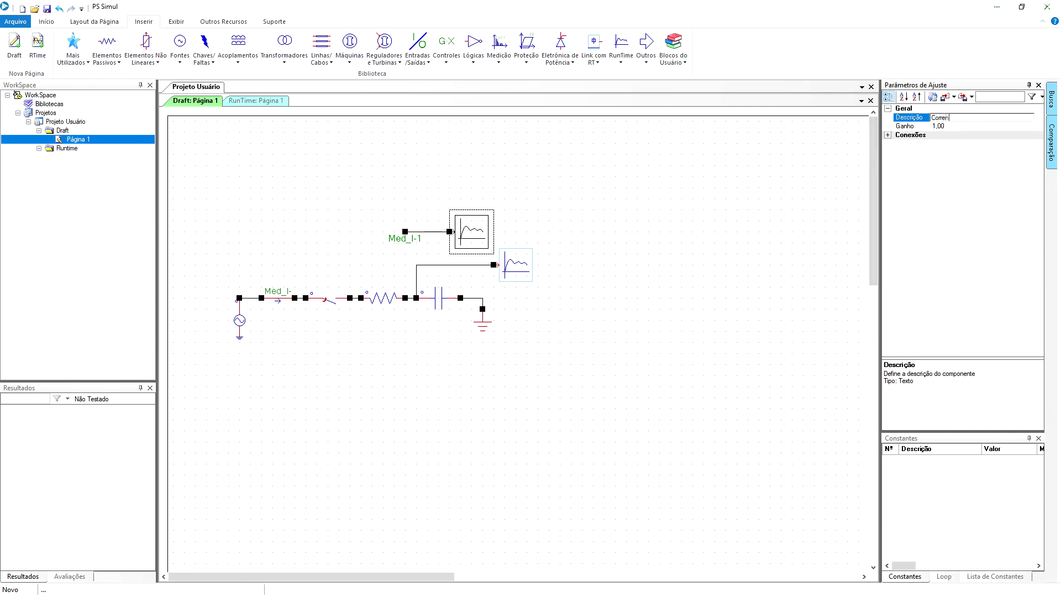
{"action": "key", "text": "Return"}
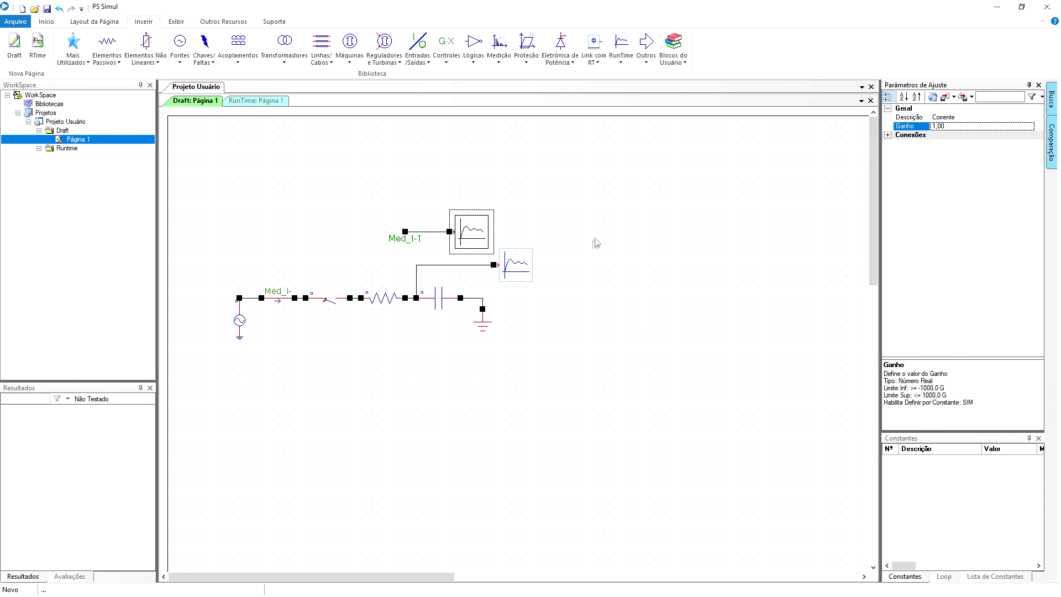
Step: Rename the RunTime signal block connected to the capacitor node as Tensão
{"action": "left_click", "coordinate": [520, 260]}
{"action": "left_click", "coordinate": [934, 118]}
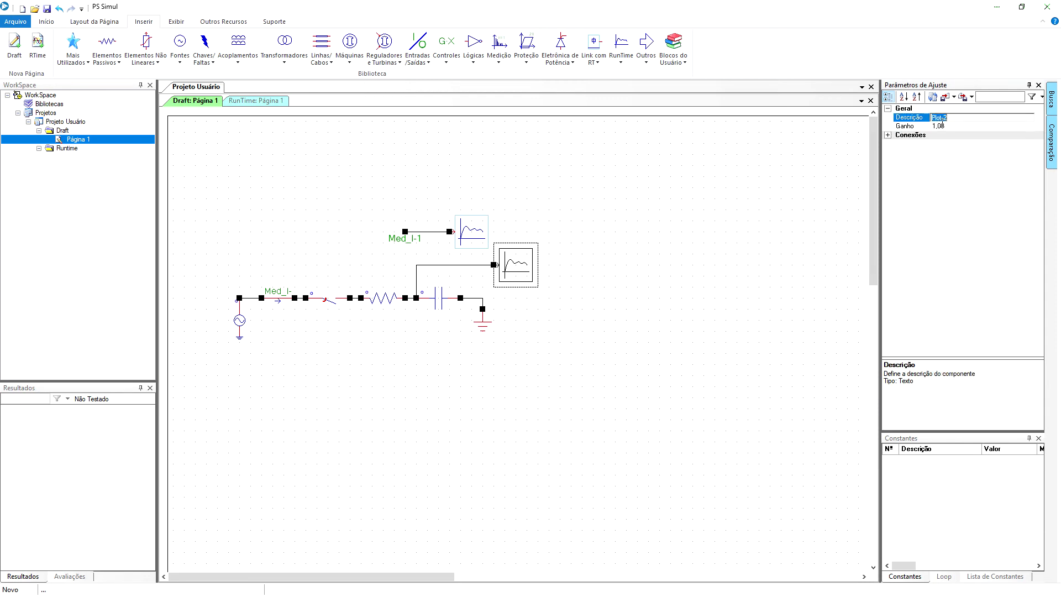
{"action": "type", "text": "Tensão"}
{"action": "key", "text": "Return"}
{"action": "key", "text": "Down"}
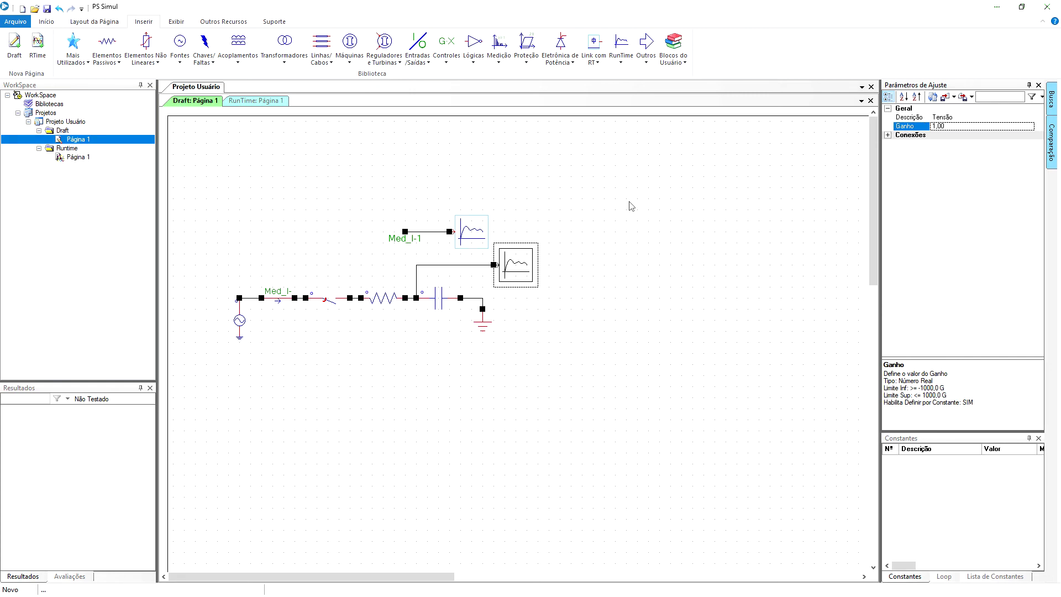
Step: Place a Grf Analógico graph in the upper-left corner of the RunTime page, Página 1
{"action": "left_click", "coordinate": [253, 102]}
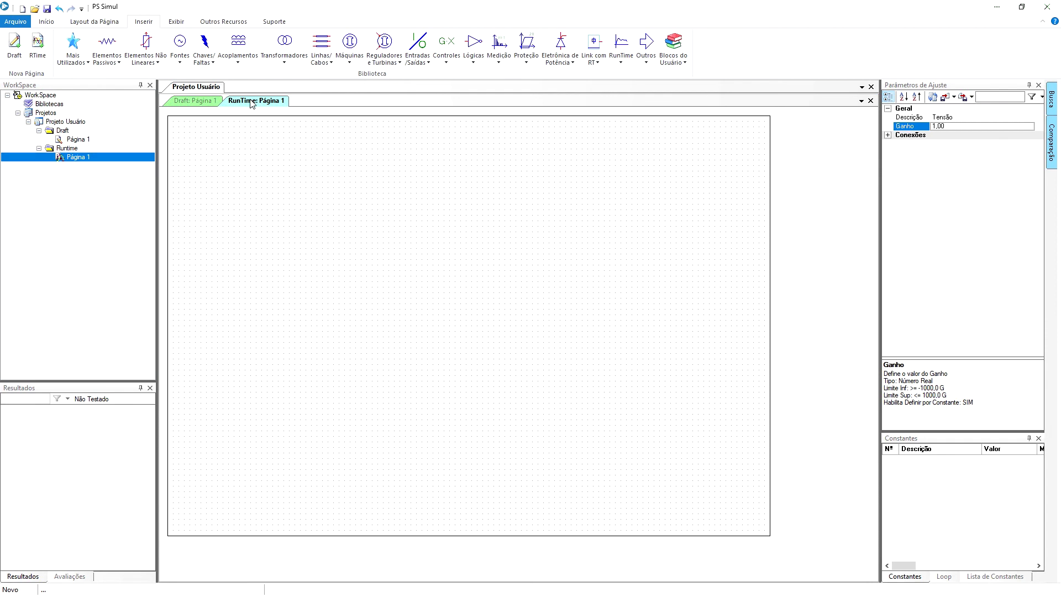
{"action": "left_click", "coordinate": [620, 60]}
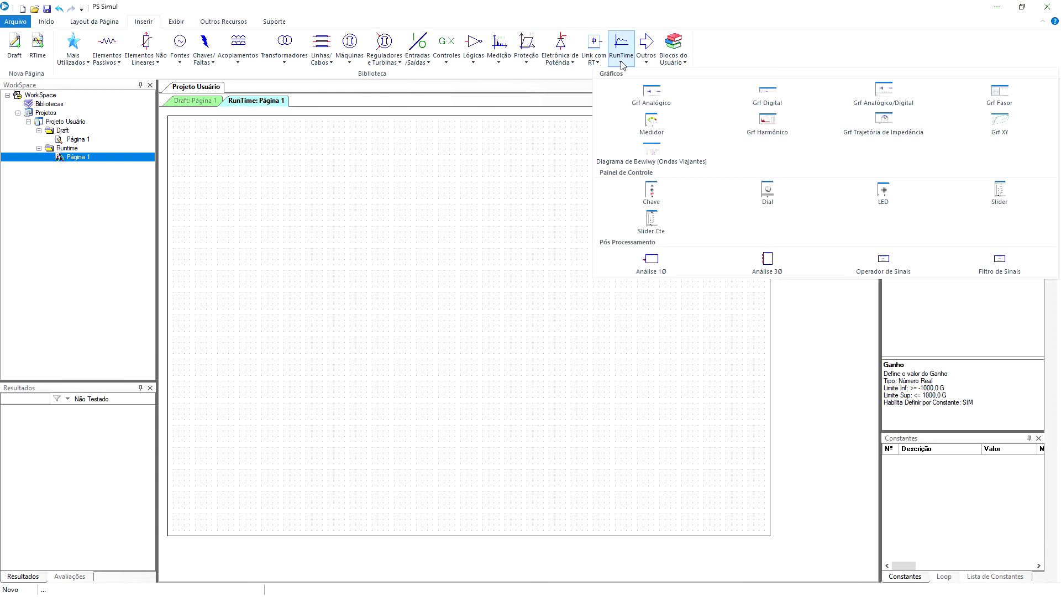
{"action": "left_click", "coordinate": [625, 99]}
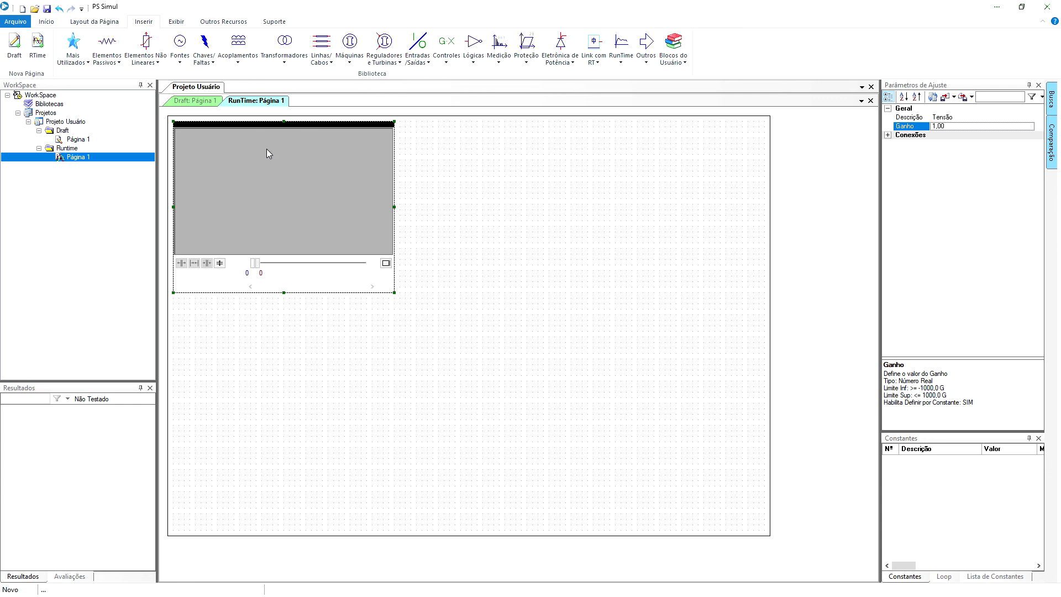
{"action": "left_click", "coordinate": [267, 149]}
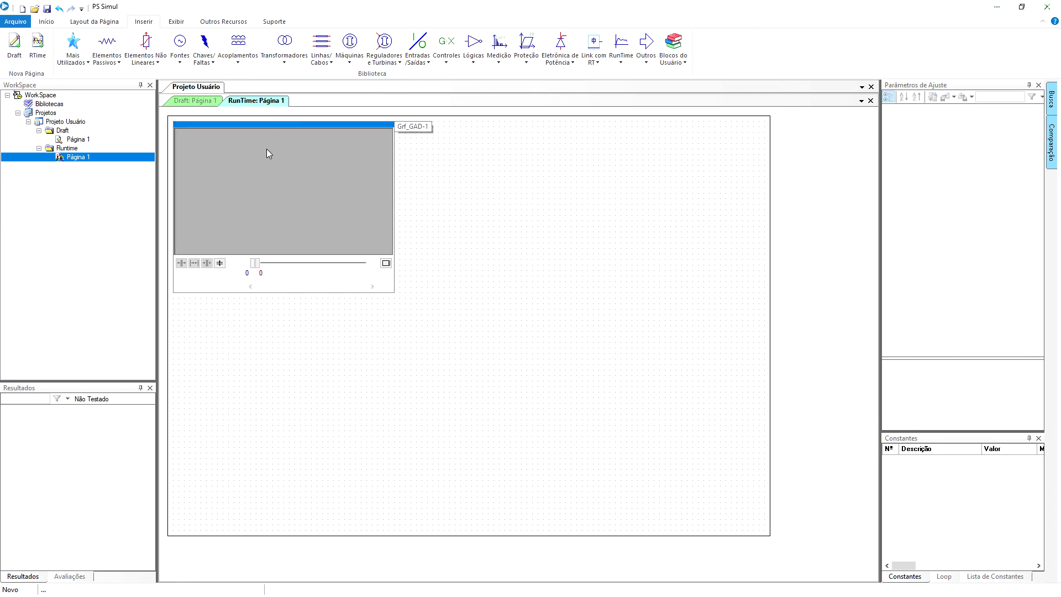
Step: Insert two plots, 01 and 02, in the signal assignment of the RunTime graph
{"action": "right_click", "coordinate": [266, 149]}
{"action": "left_click", "coordinate": [353, 200]}
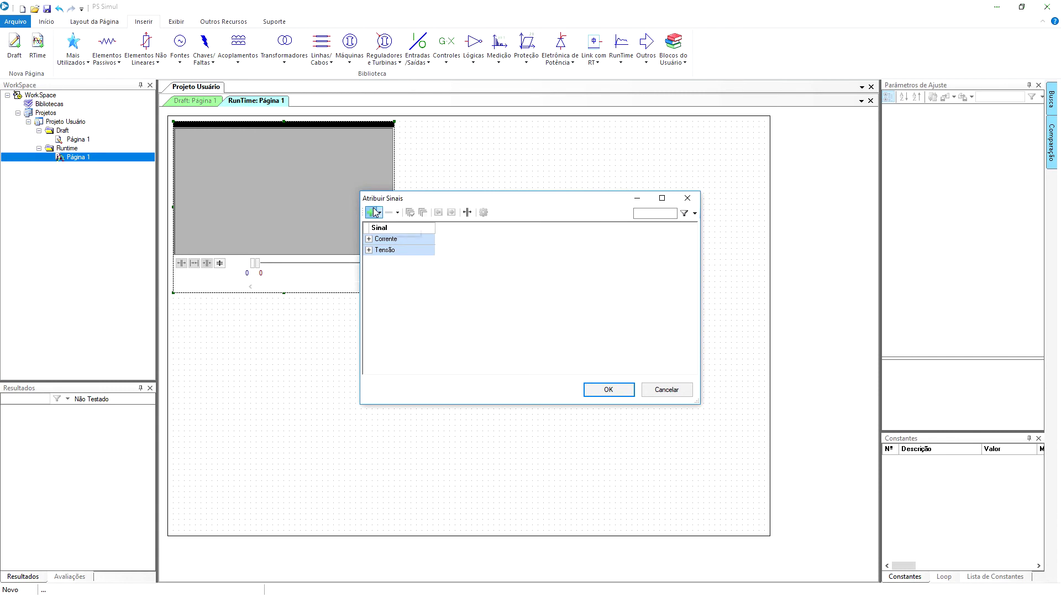
{"action": "left_click", "coordinate": [373, 213]}
{"action": "left_click", "coordinate": [374, 212]}
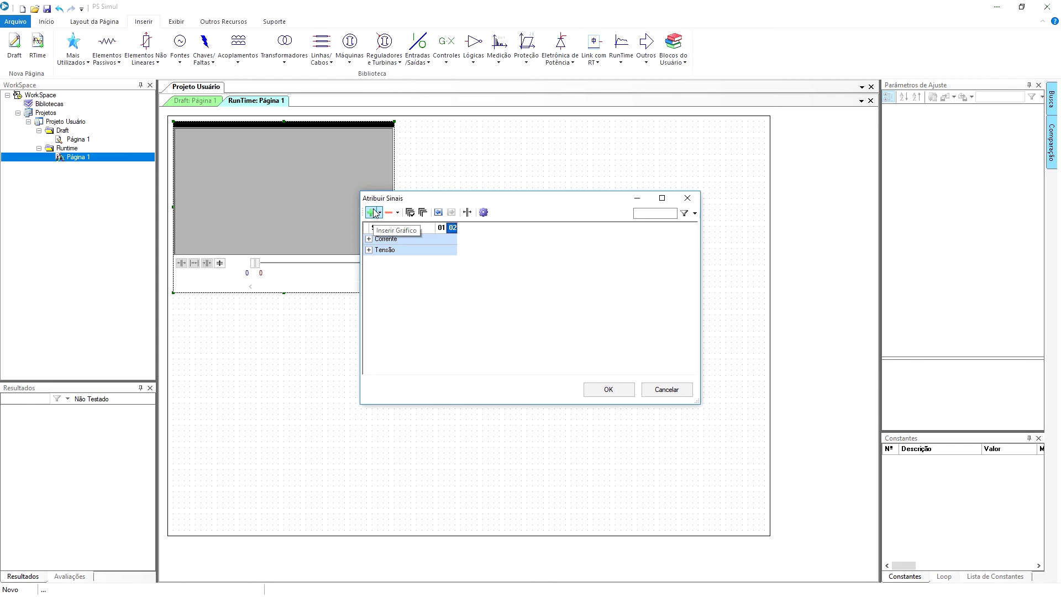
Step: Assign Corrente - Med_I-1 to plot 01 and Tensão to plot 02, and enlarge the graph to about 889 by 539
{"action": "double_click", "coordinate": [386, 239]}
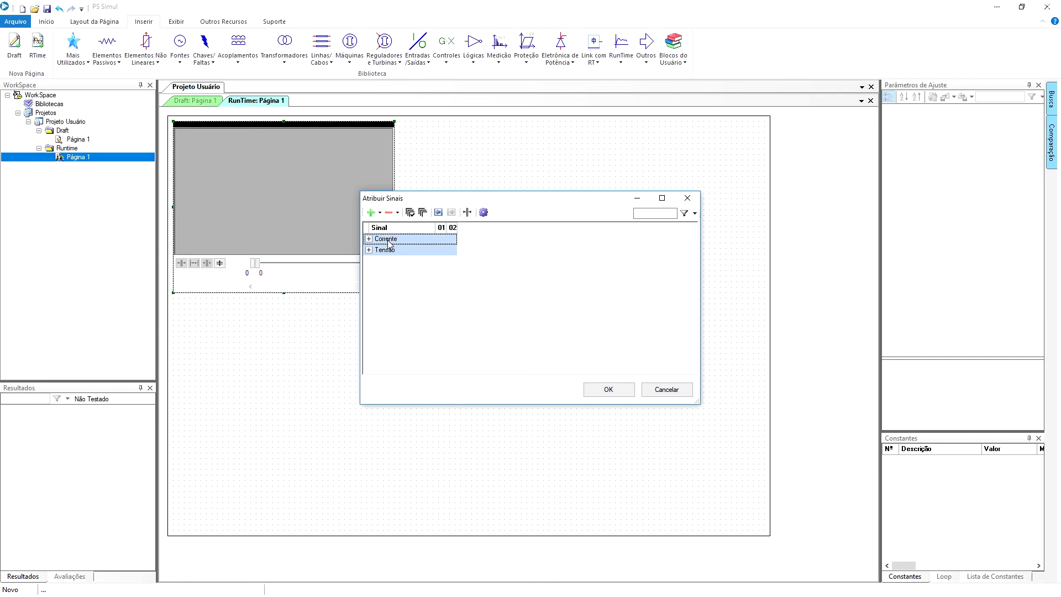
{"action": "double_click", "coordinate": [390, 262]}
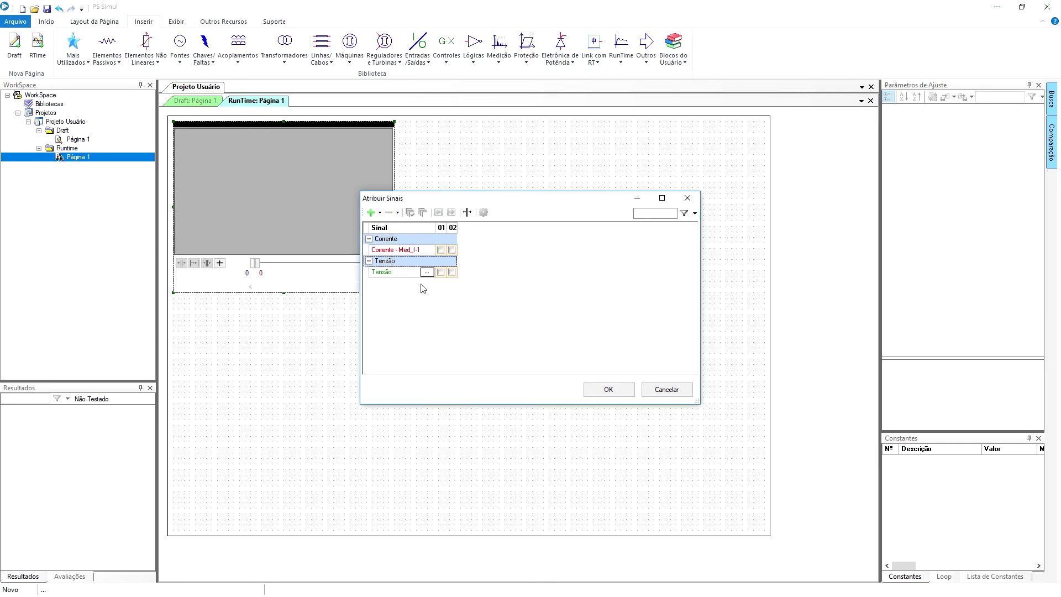
{"action": "left_click", "coordinate": [441, 249]}
{"action": "left_click", "coordinate": [451, 271]}
{"action": "left_click", "coordinate": [609, 390]}
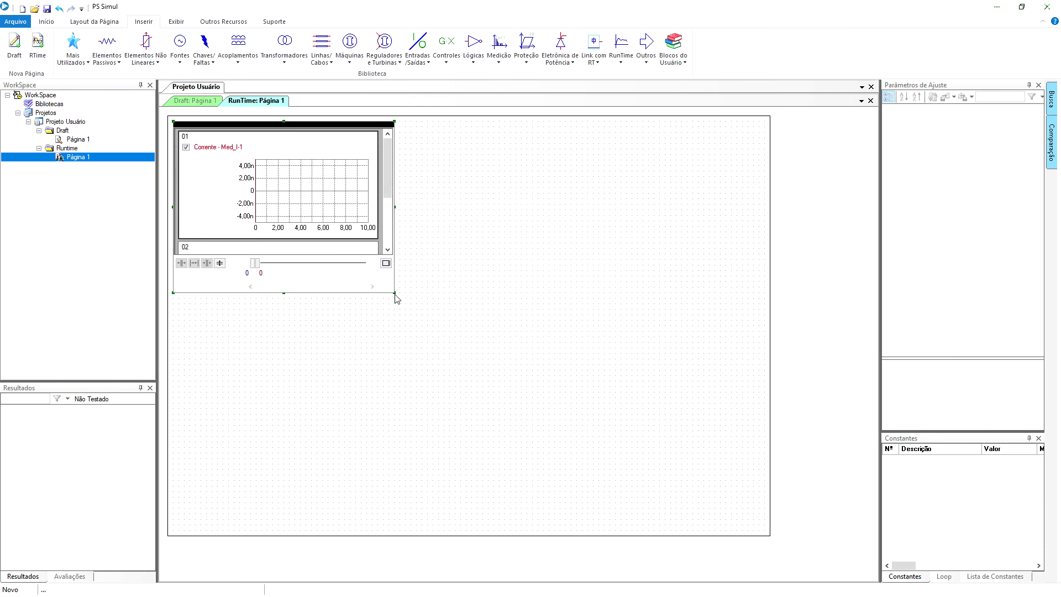
{"action": "left_click_drag", "start_coordinate": [396, 295], "coordinate": [666, 427]}
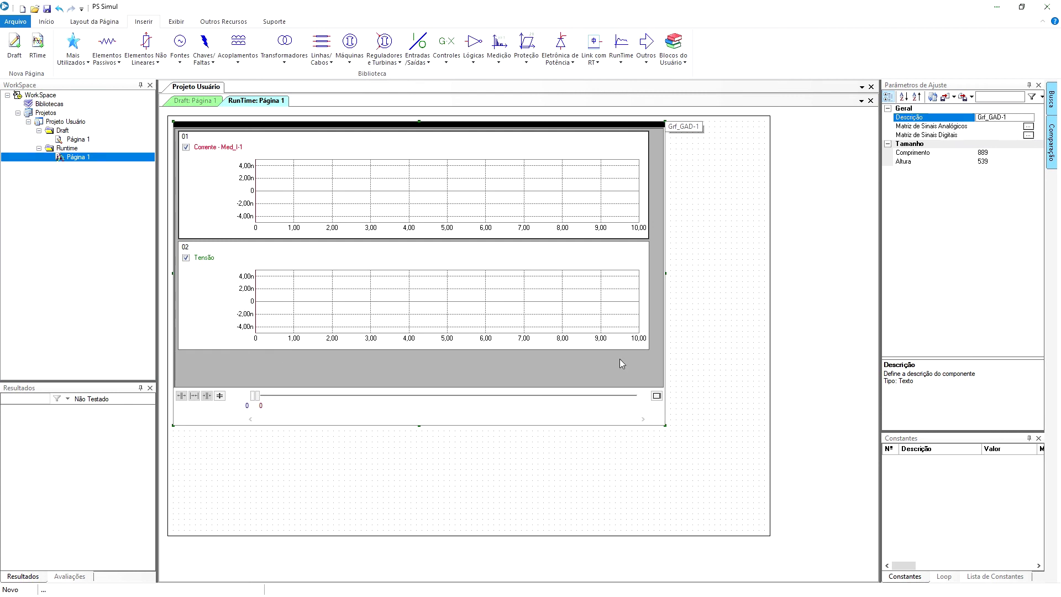
Step: Confirm a simulation time of 0,100000 s with step and plot intervals of 50,000 µs, and start the simulation
{"action": "left_click", "coordinate": [49, 23]}
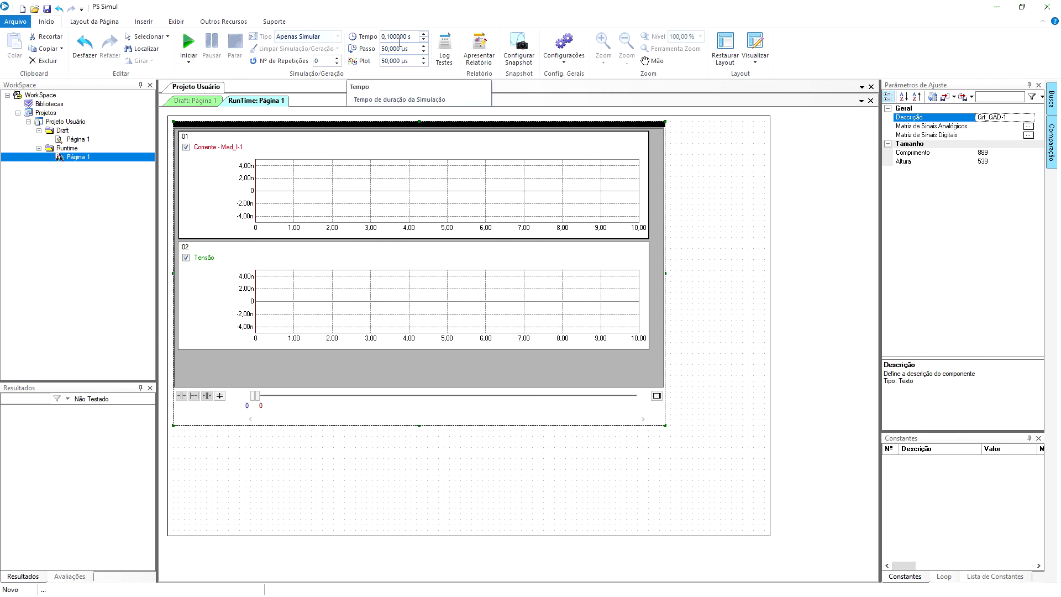
{"action": "left_click", "coordinate": [399, 41]}
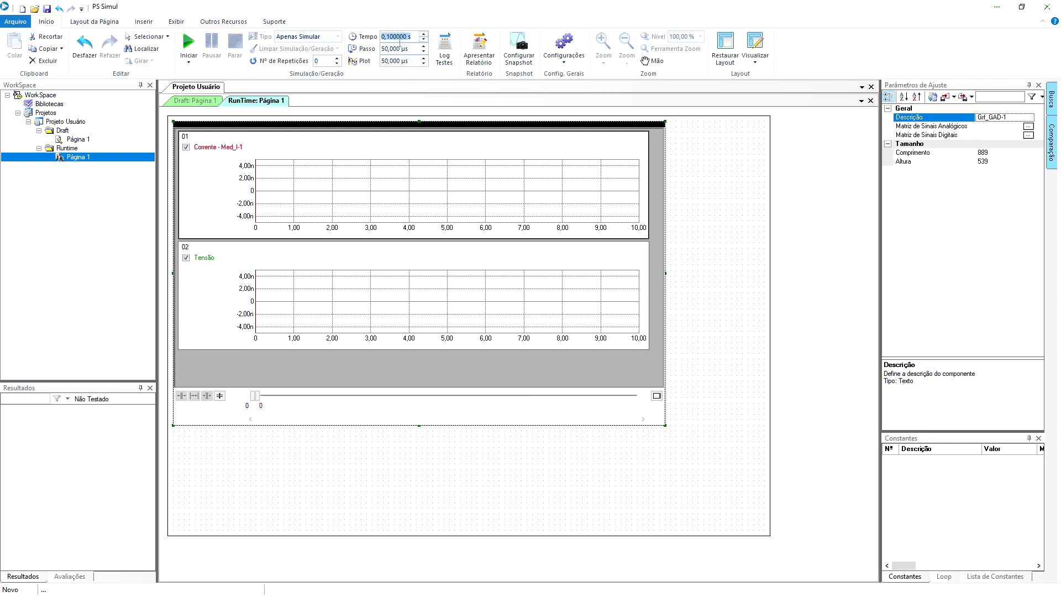
{"action": "key", "text": "Return"}
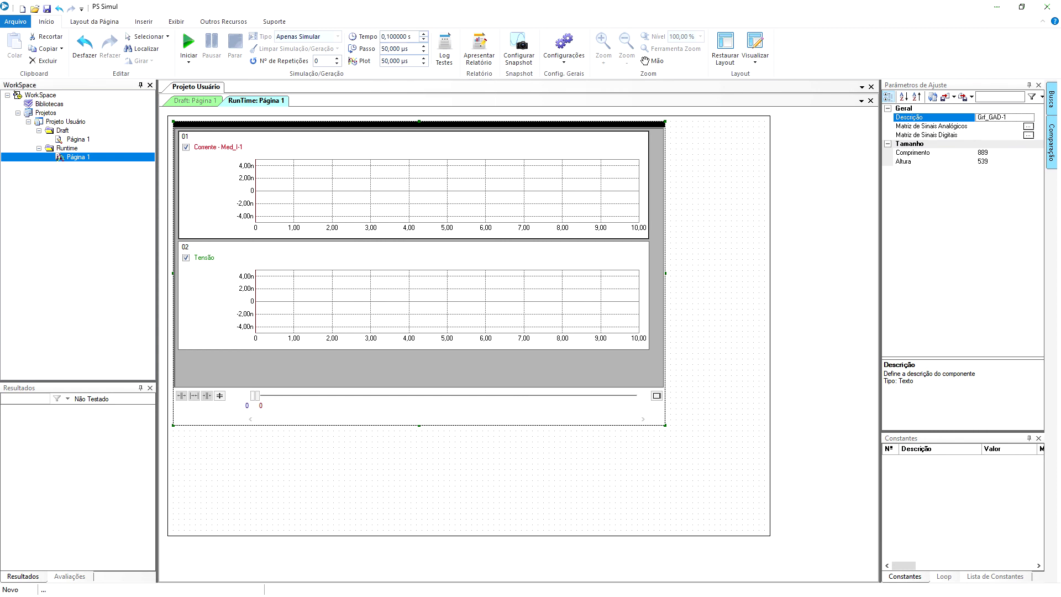
{"action": "left_click", "coordinate": [398, 52]}
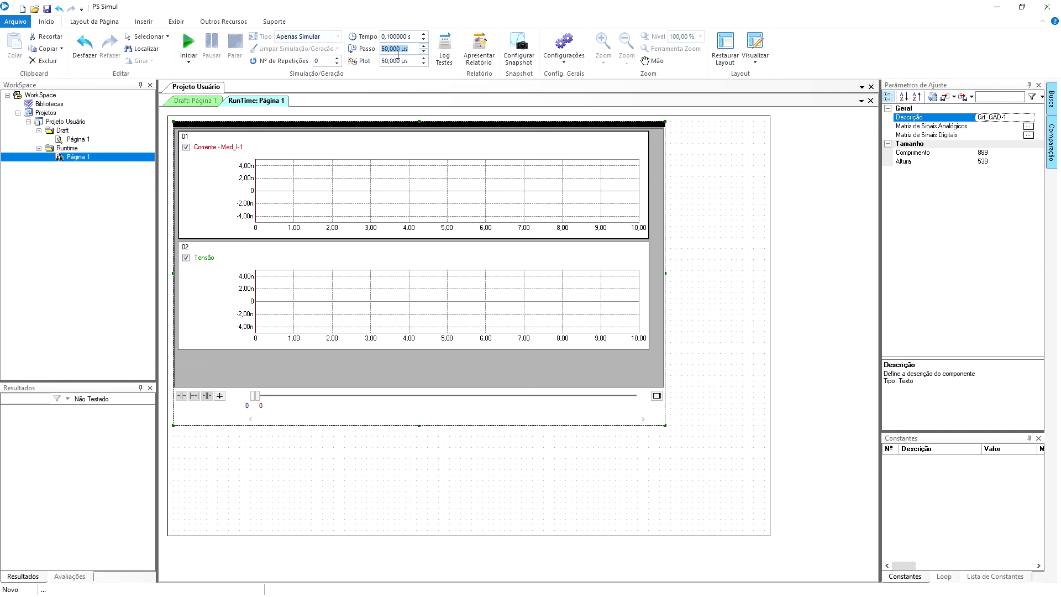
{"action": "key", "text": "Return"}
{"action": "left_click", "coordinate": [397, 61]}
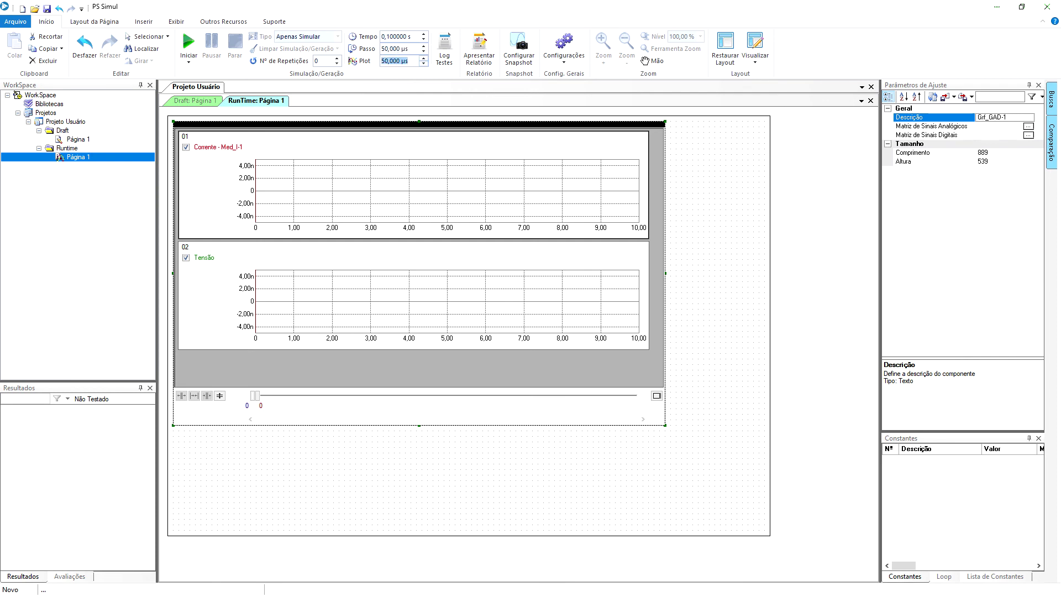
{"action": "key", "text": "Return"}
{"action": "left_click", "coordinate": [199, 43]}
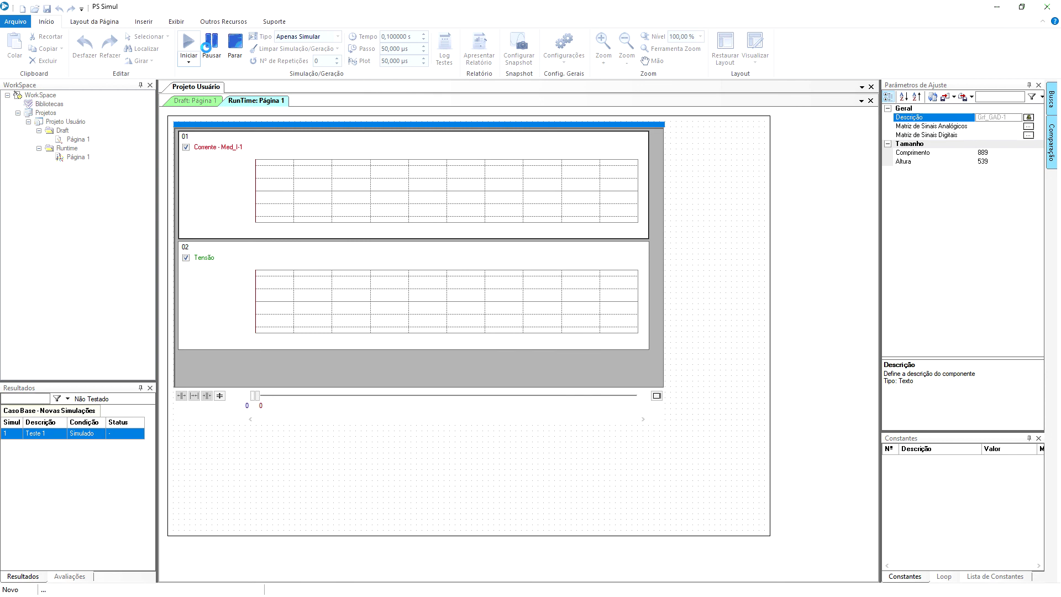